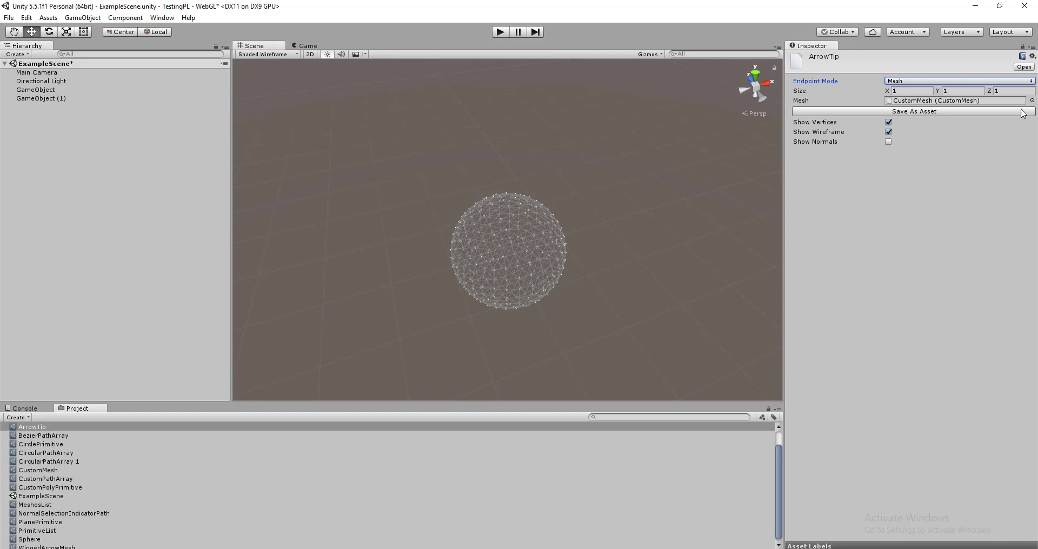
# Assign the RollBall sphere mesh to the ArrowTip asset and switch its endpoint mode to Extrude
pyautogui.click(1032, 101)
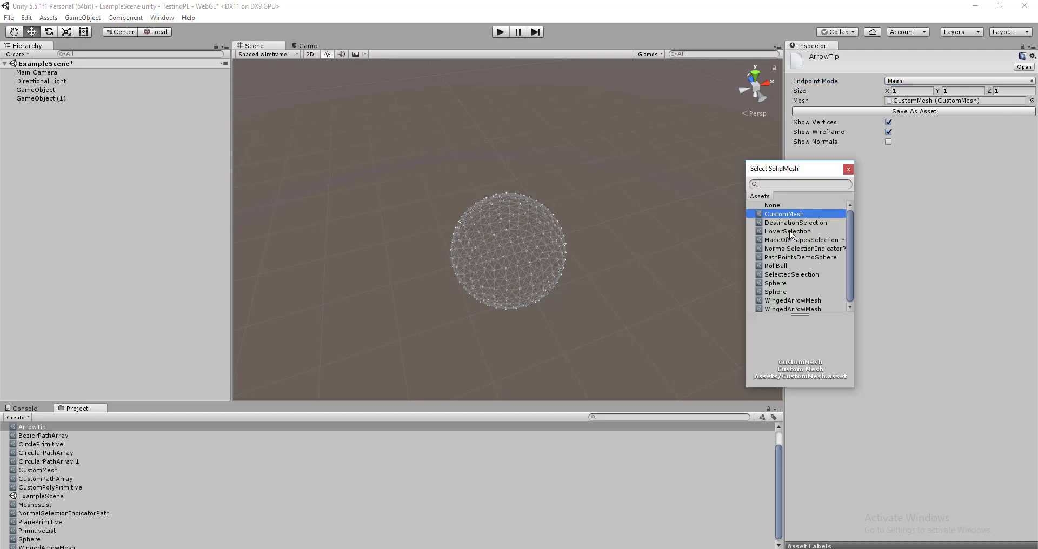
pyautogui.click(787, 266)
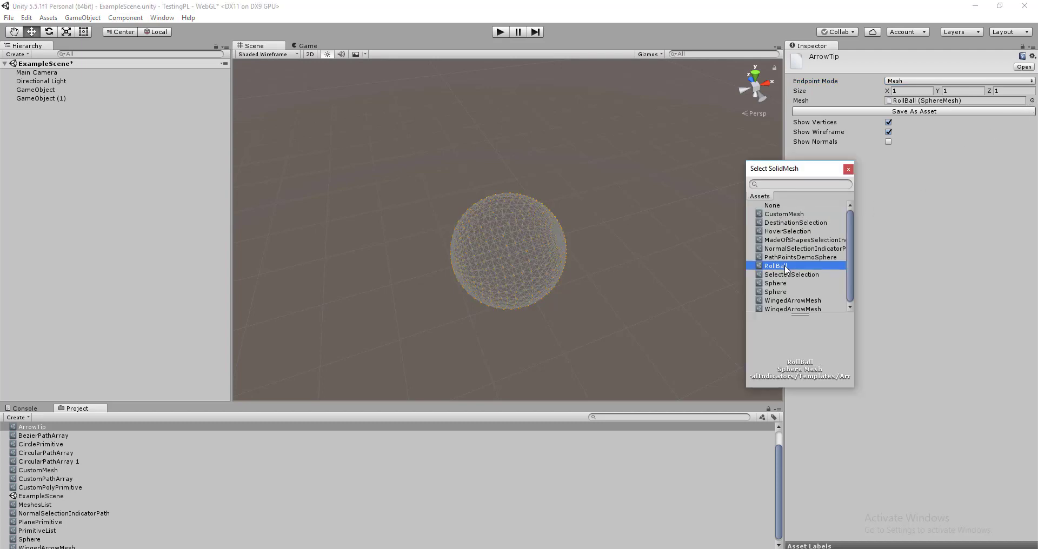
pyautogui.click(848, 169)
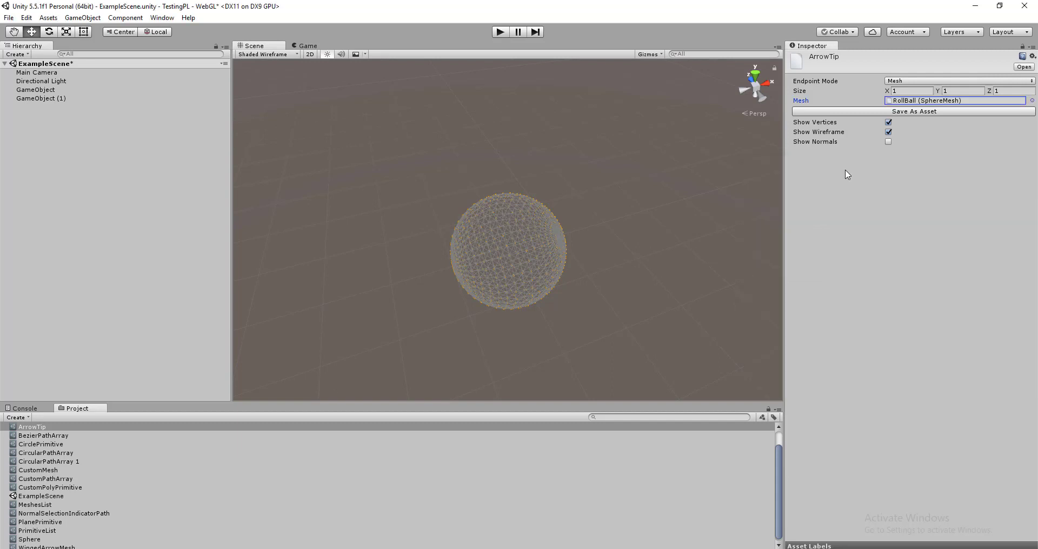
pyautogui.click(916, 82)
pyautogui.click(920, 117)
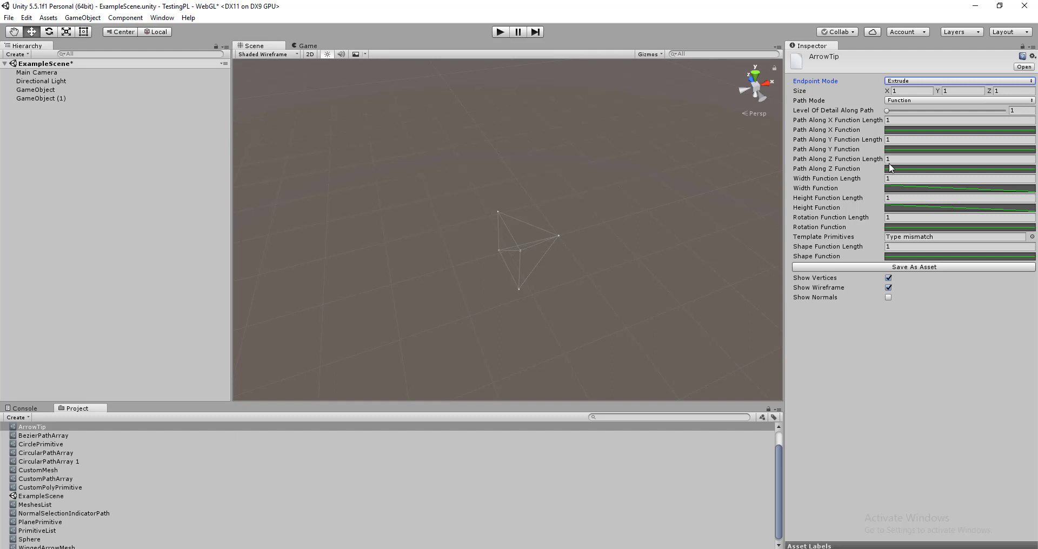
# Set the ArrowTip size to about X 3.25, Y 3.08, Z 2.18 and the level of detail along the path to 11
pyautogui.click(889, 91)
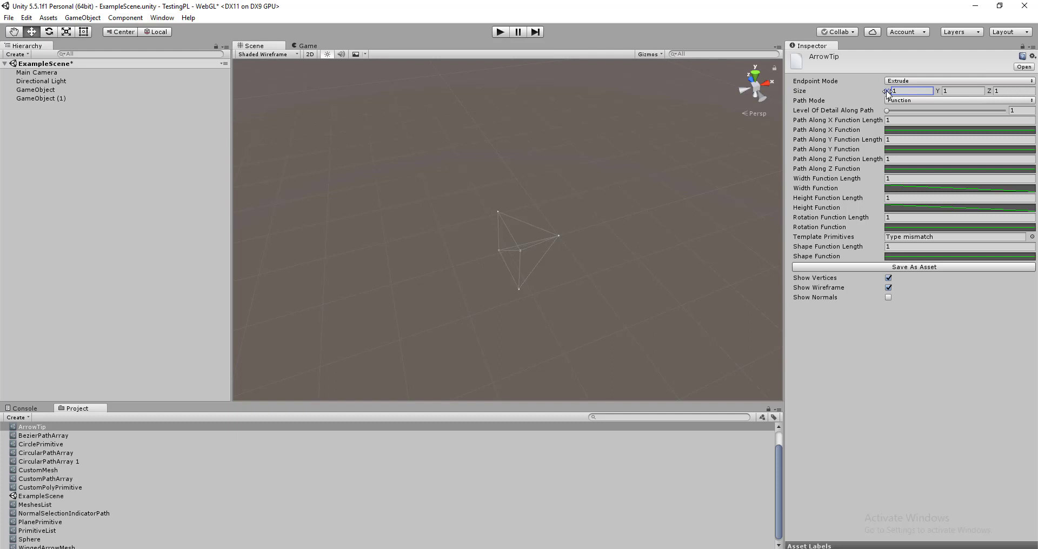
pyautogui.moveTo(888, 91); pyautogui.dragTo(949, 102)
pyautogui.moveTo(939, 93); pyautogui.dragTo(979, 95)
pyautogui.keyDown('alt'); pyautogui.moveTo(583, 274); pyautogui.dragTo(633, 211); pyautogui.keyUp('alt')
pyautogui.moveTo(889, 112); pyautogui.dragTo(902, 115)
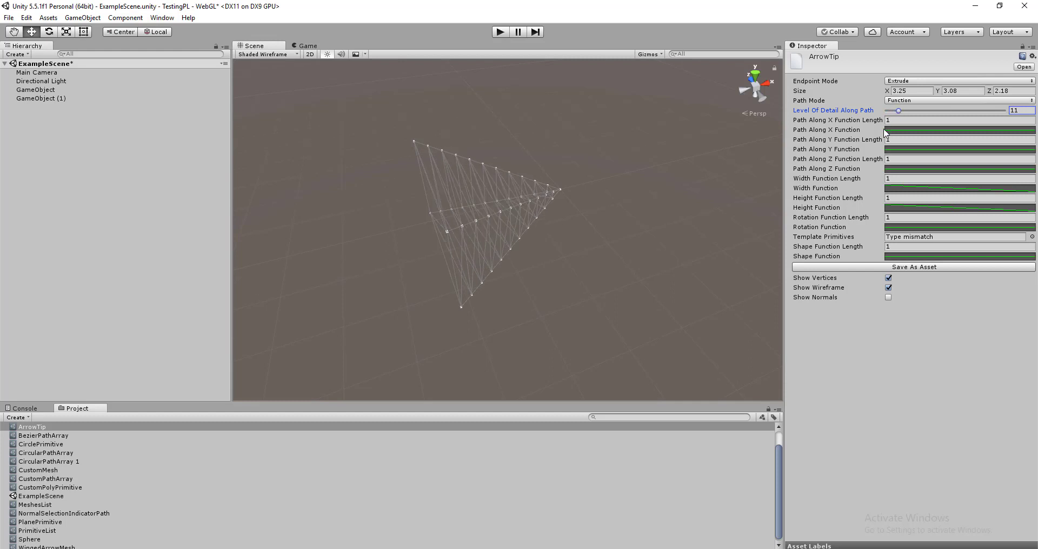
# Switch the path mode to Follow Main Path and back to Function
pyautogui.click(914, 103)
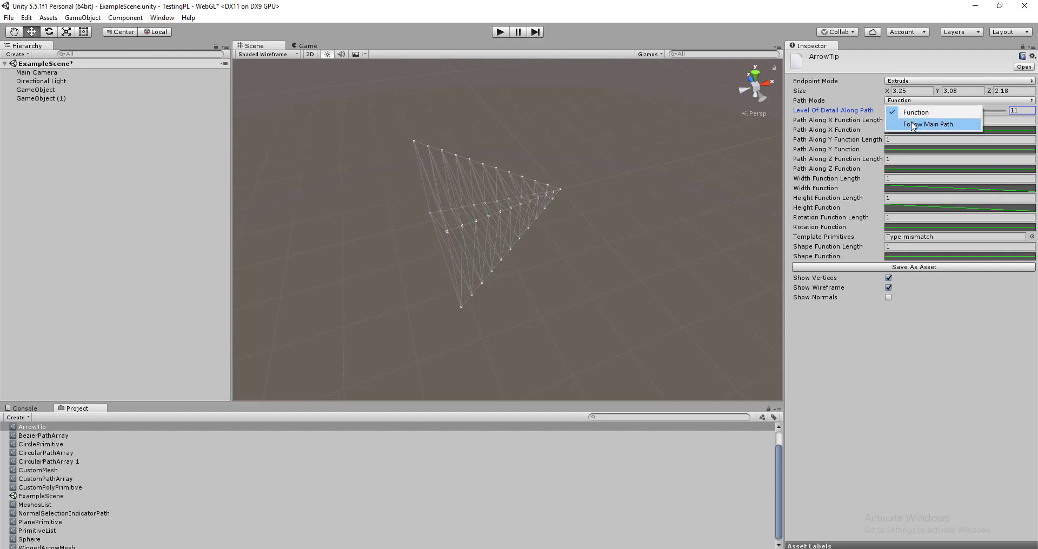
pyautogui.click(915, 124)
pyautogui.click(913, 106)
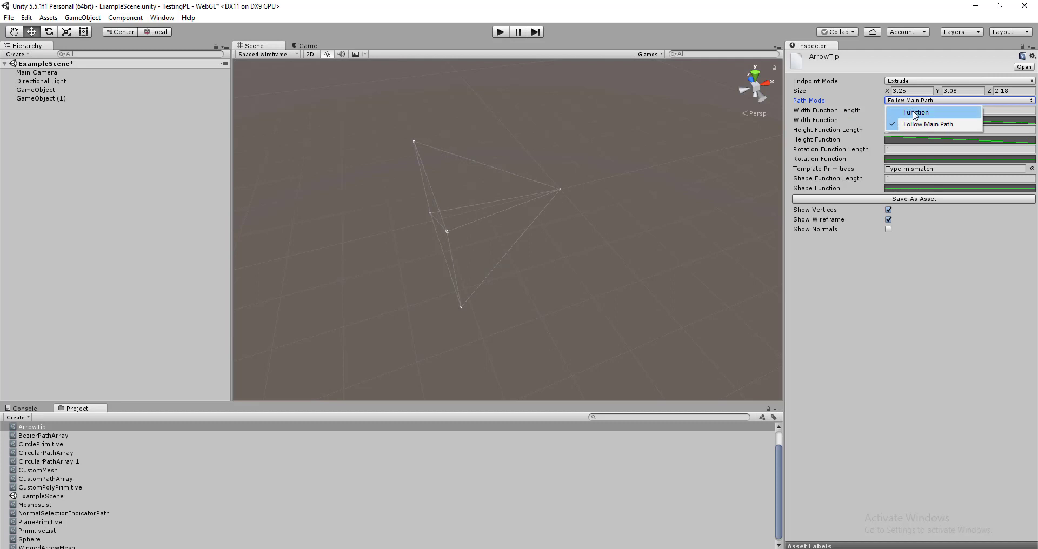
pyautogui.click(915, 112)
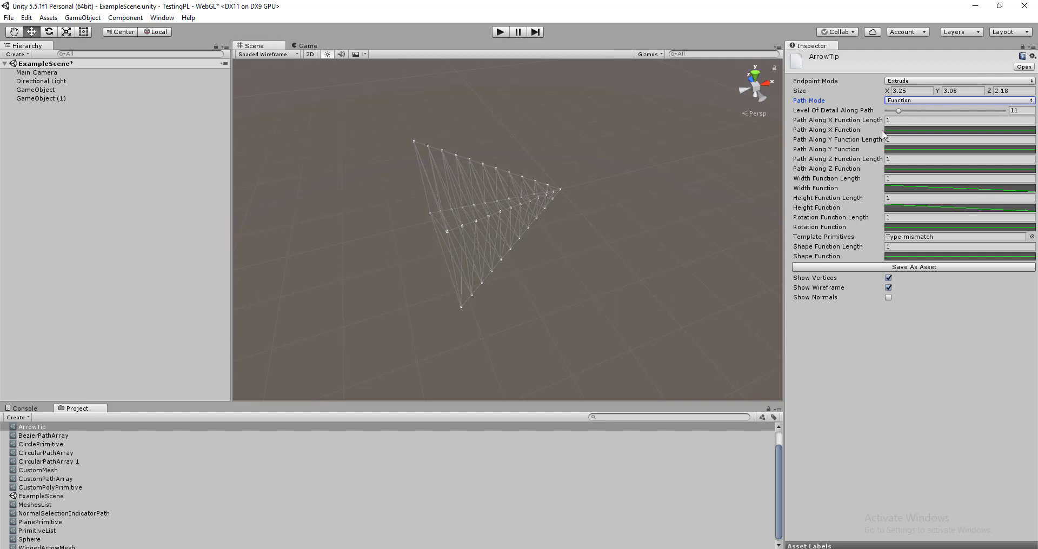
# Try raising a new middle key on the Path Along X Function curve and reset the curve to the flat preset
pyautogui.click(943, 130)
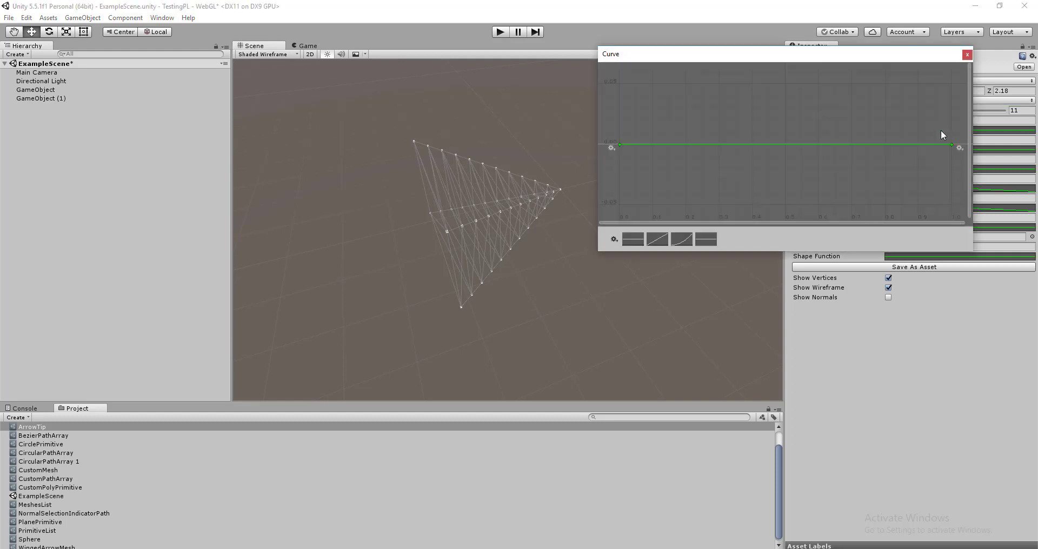
pyautogui.rightClick(767, 143)
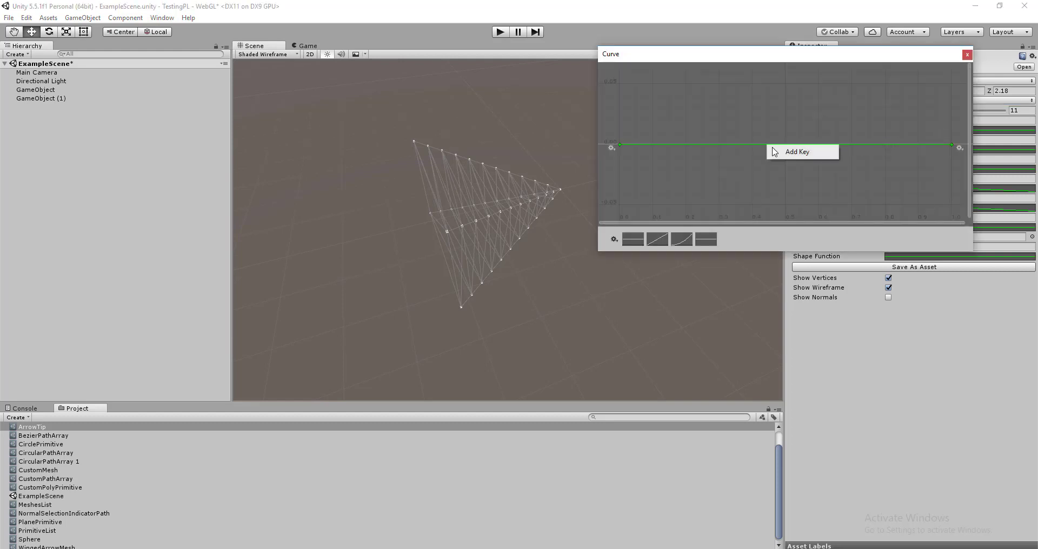
pyautogui.click(774, 148)
pyautogui.moveTo(767, 144); pyautogui.dragTo(764, 6)
pyautogui.scroll(-5, 784, 109)
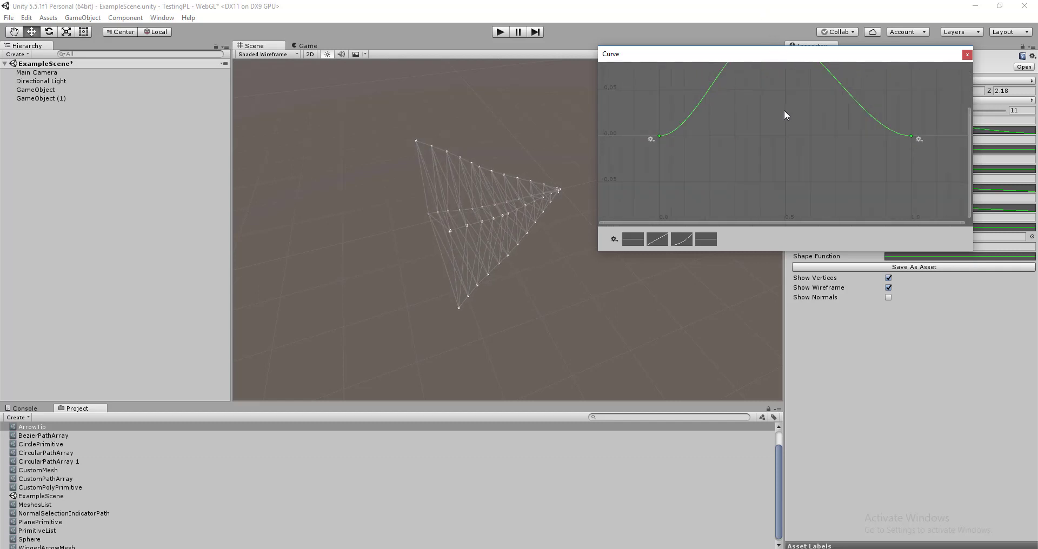
pyautogui.moveTo(762, 138); pyautogui.dragTo(761, 25)
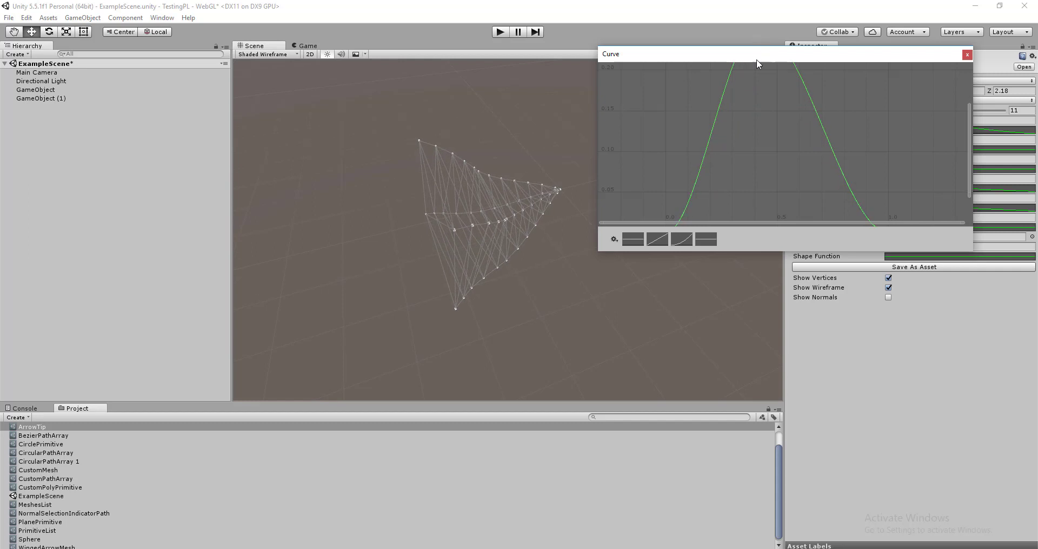
pyautogui.click(631, 239)
pyautogui.click(967, 55)
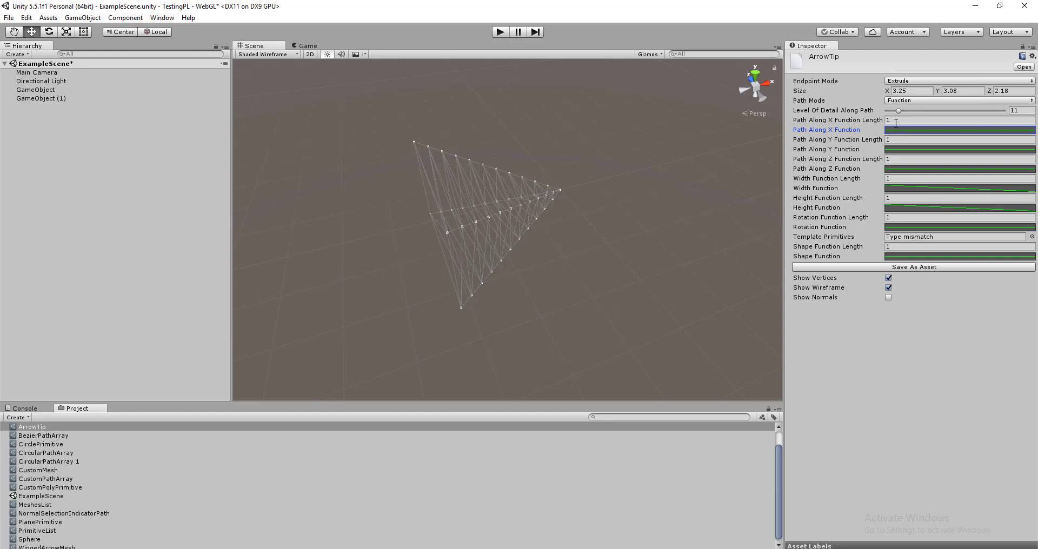
# Set the end of the Path Along X Function curve to Loop and raise a new middle key to about 0.2
pyautogui.click(899, 130)
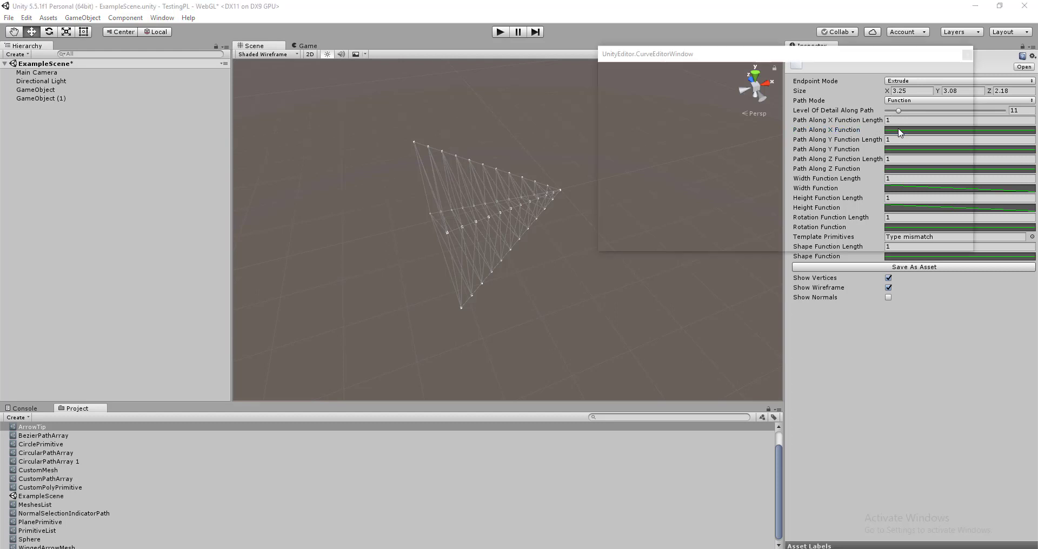
pyautogui.scroll(-6, 788, 156)
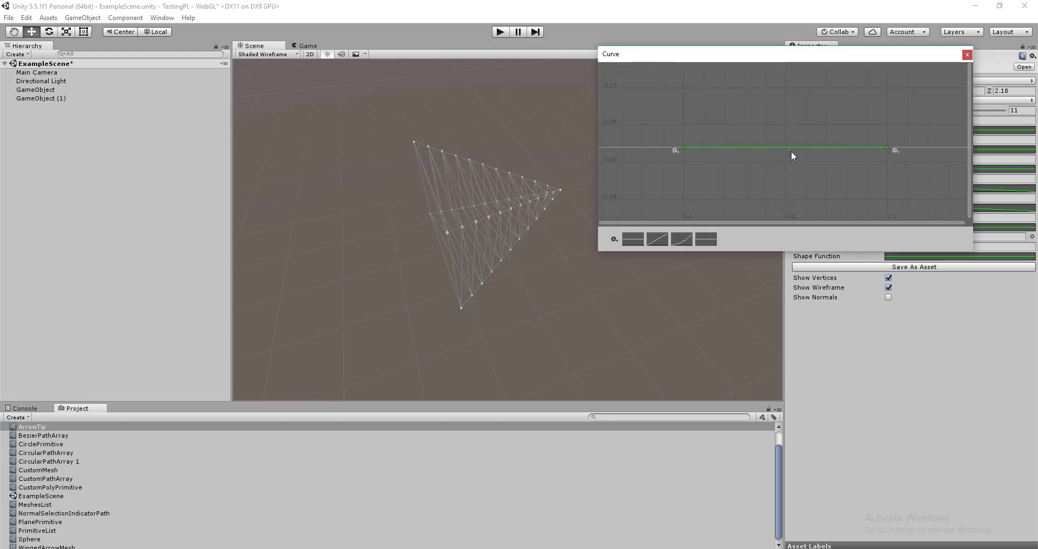
pyautogui.moveTo(843, 176); pyautogui.dragTo(759, 150, button='middle')
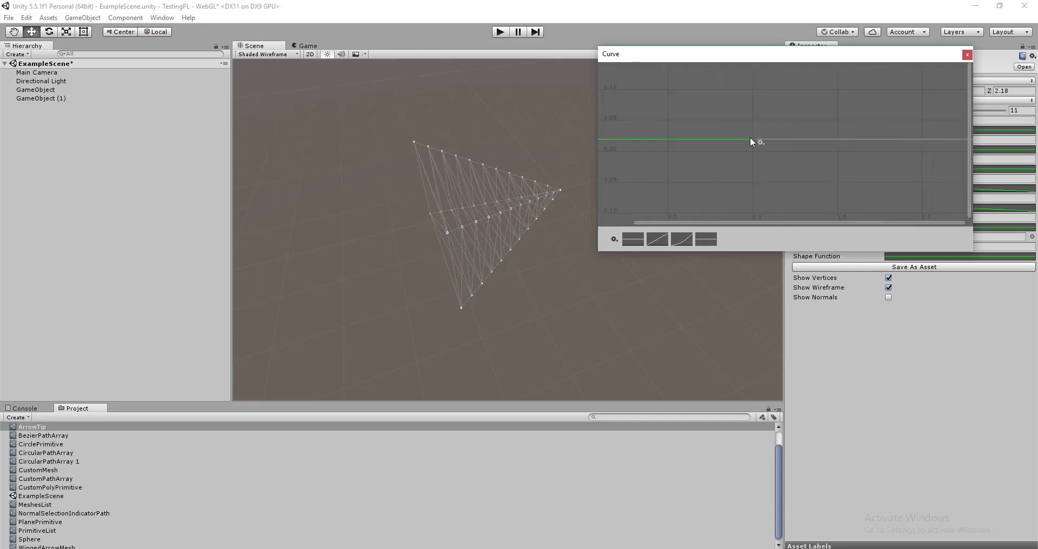
pyautogui.click(761, 142)
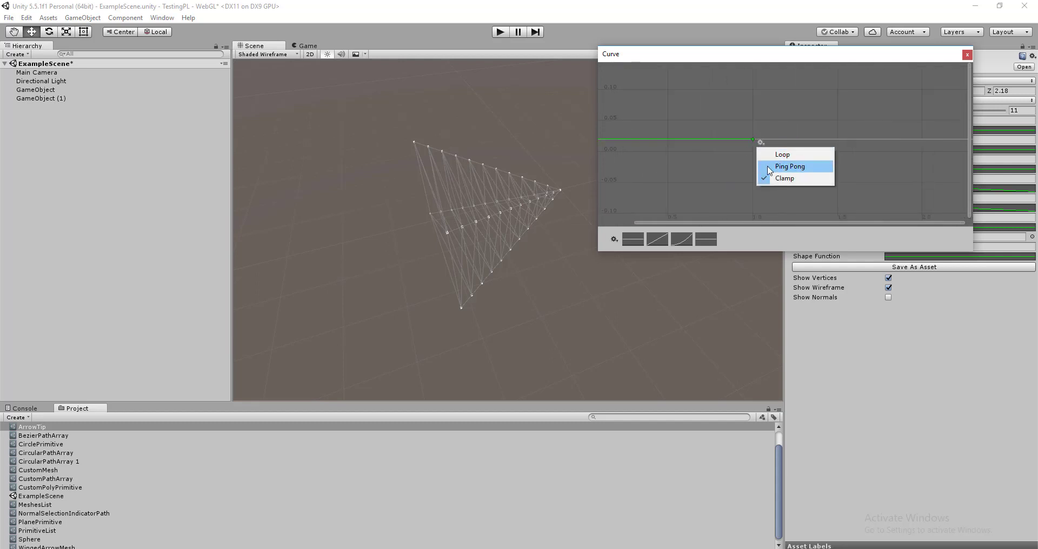
pyautogui.click(782, 154)
pyautogui.scroll(-4, 738, 157)
pyautogui.rightClick(690, 148)
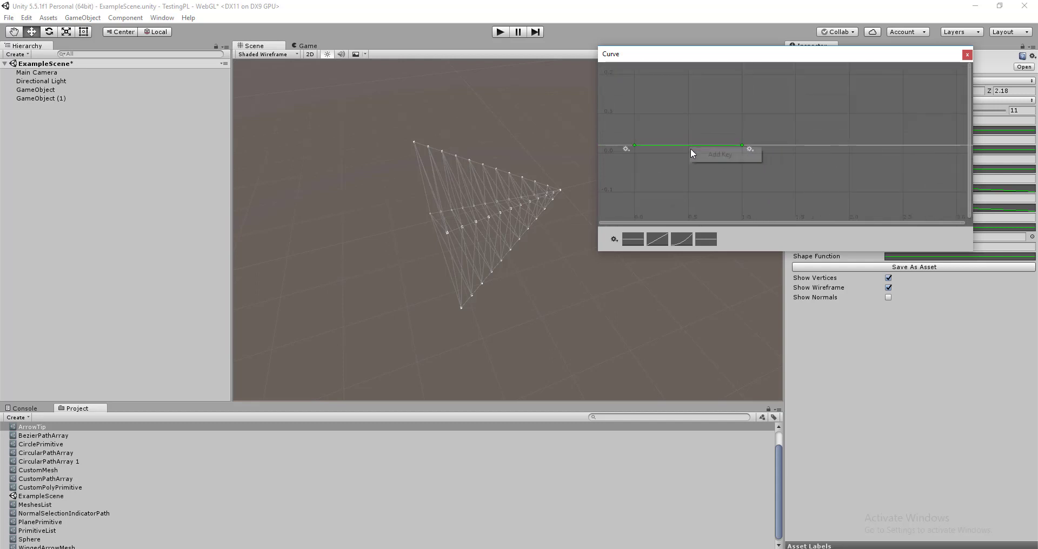
pyautogui.click(698, 154)
pyautogui.moveTo(690, 145); pyautogui.dragTo(690, 76)
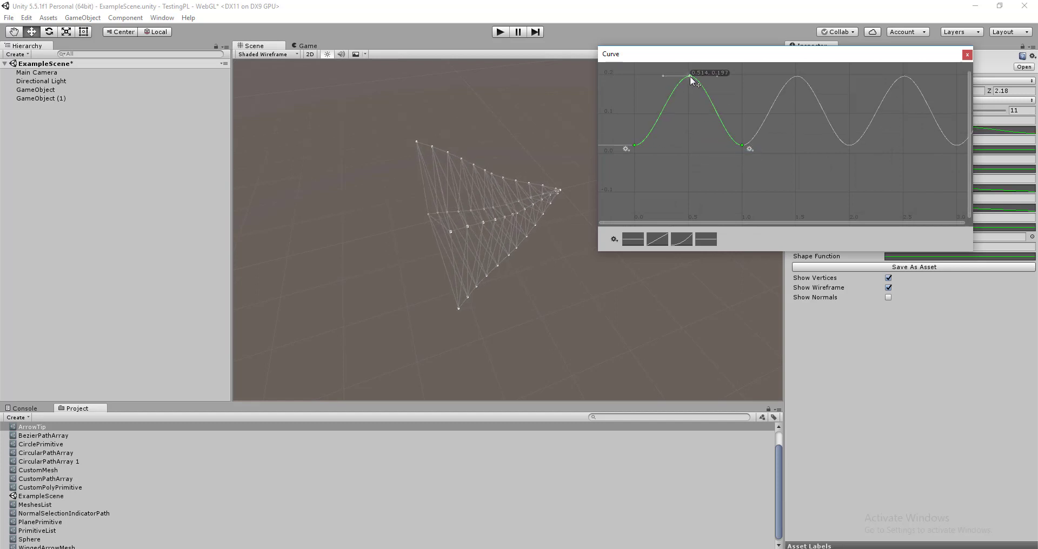
pyautogui.click(968, 54)
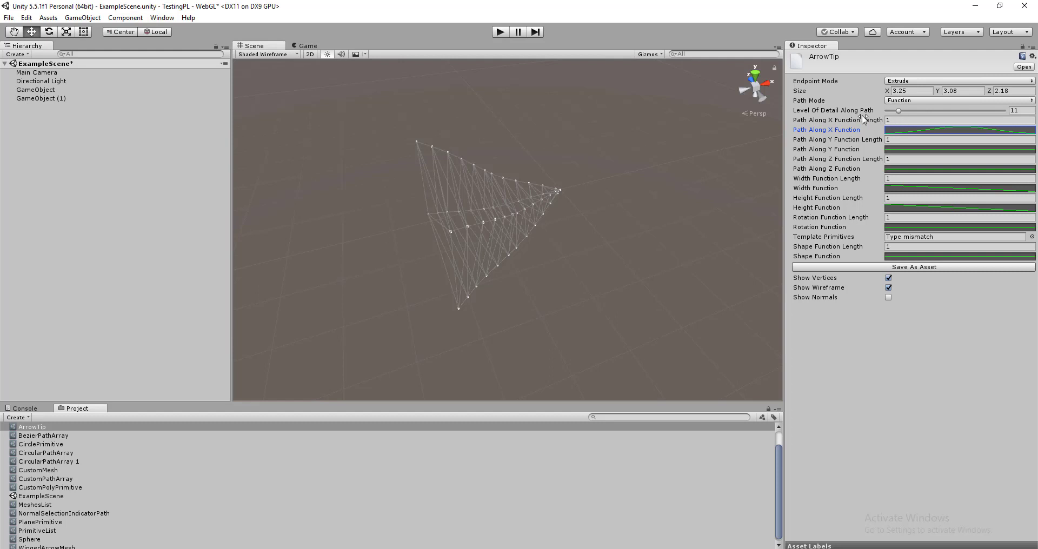
# Try varying the Path Along X Function Length with the looping curve
pyautogui.moveTo(859, 121); pyautogui.dragTo(880, 122)
pyautogui.moveTo(880, 122); pyautogui.dragTo(874, 123)
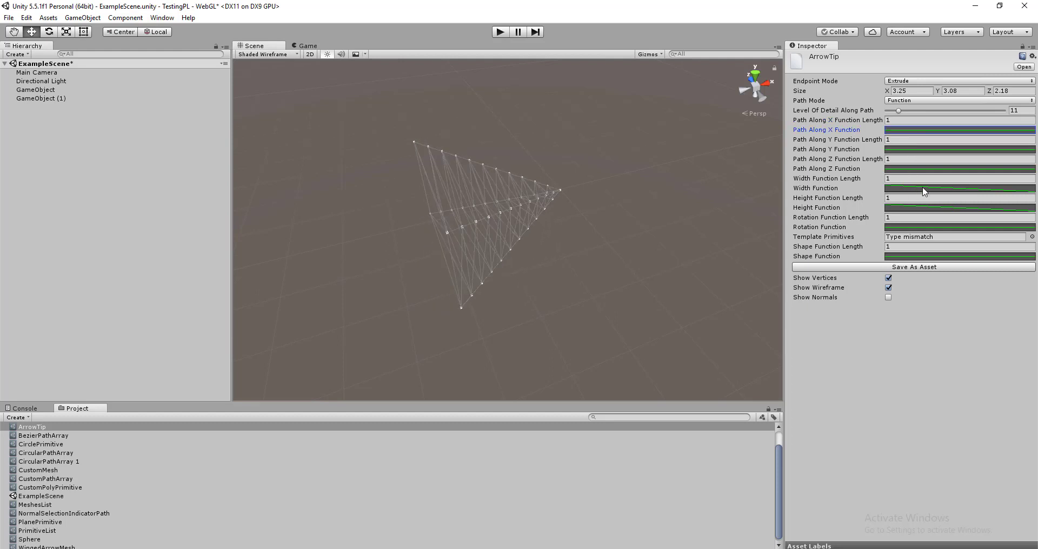
# Set the Width Function Length to about 3.67 and move the Width Function curve's end key outward to about 3.4
pyautogui.moveTo(855, 179); pyautogui.dragTo(904, 184)
pyautogui.click(906, 190)
pyautogui.scroll(-4, 886, 200)
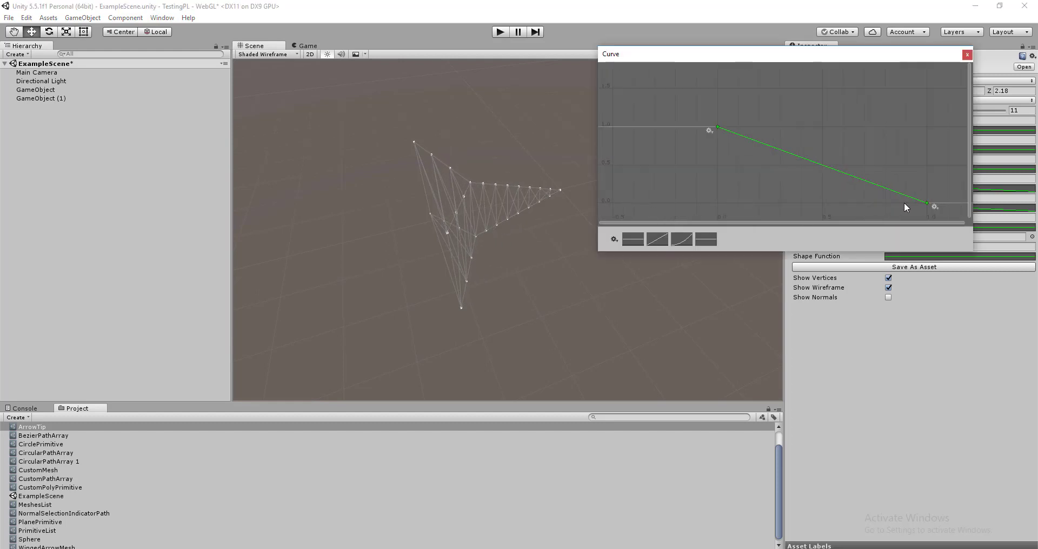
pyautogui.moveTo(888, 164); pyautogui.dragTo(841, 158, button='middle')
pyautogui.moveTo(849, 161); pyautogui.dragTo(1011, 161)
pyautogui.scroll(-3, 800, 155)
pyautogui.moveTo(797, 158); pyautogui.dragTo(716, 145, button='middle')
pyautogui.scroll(-2, 762, 155)
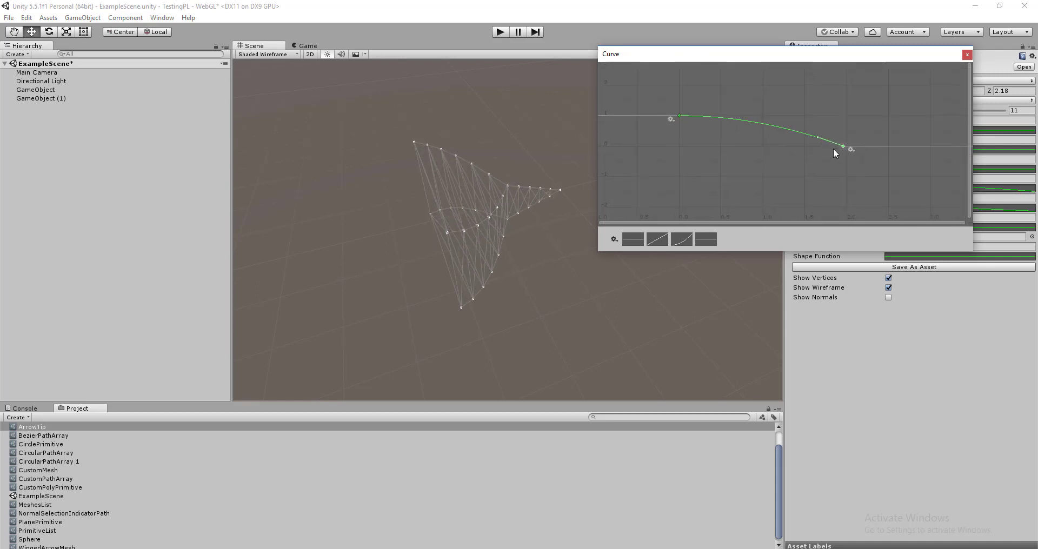
pyautogui.moveTo(847, 146); pyautogui.dragTo(966, 144)
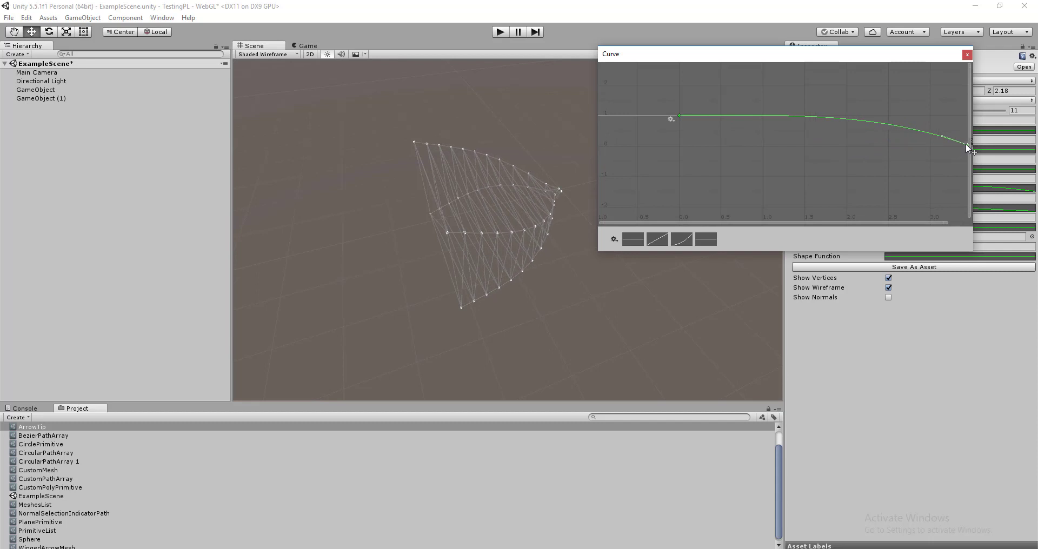
pyautogui.moveTo(864, 167); pyautogui.dragTo(811, 161, button='middle')
pyautogui.click(967, 56)
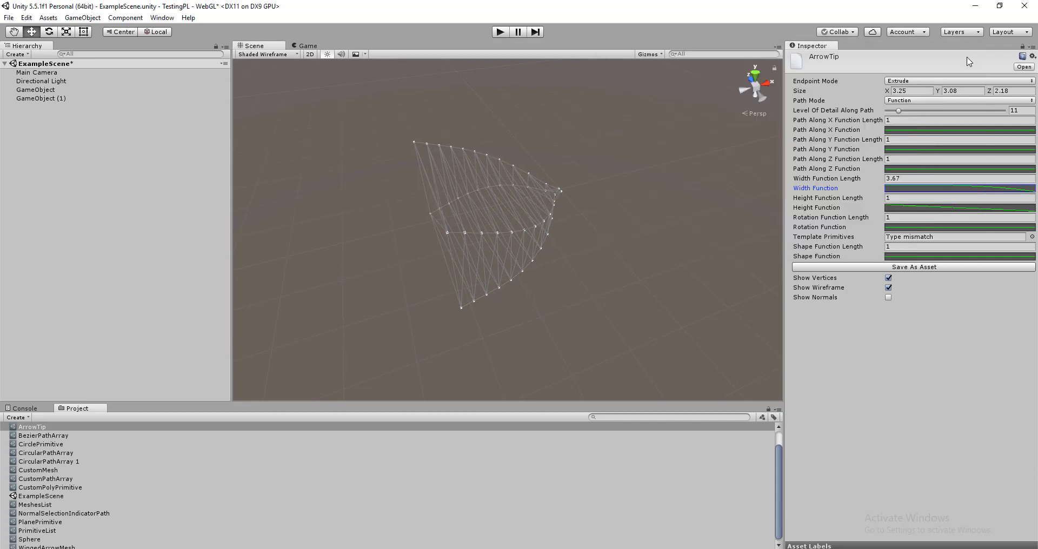
# Add a middle key to the Height Function curve and lower it to about 0.25 at position 0.3
pyautogui.click(910, 213)
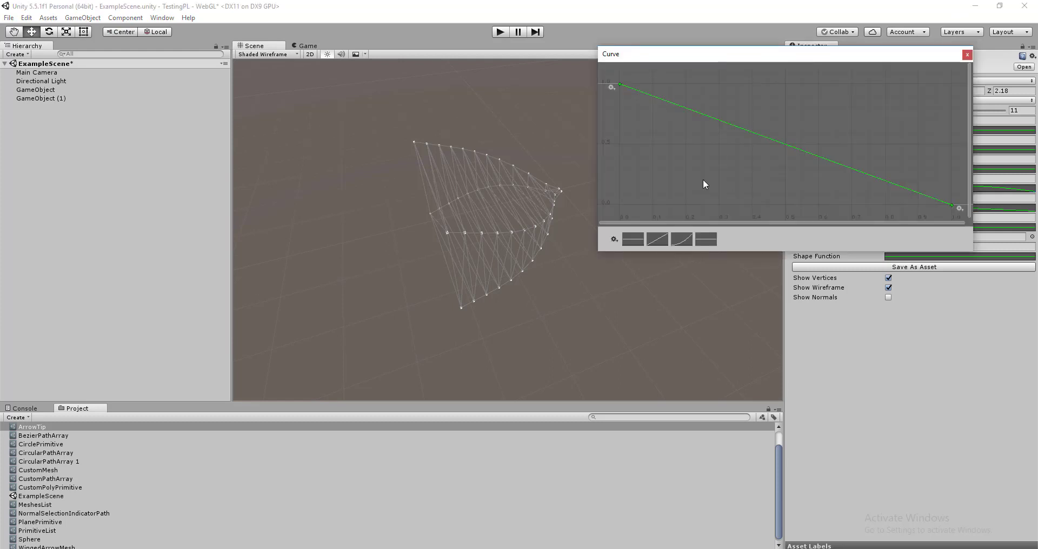
pyautogui.rightClick(769, 143)
pyautogui.click(781, 151)
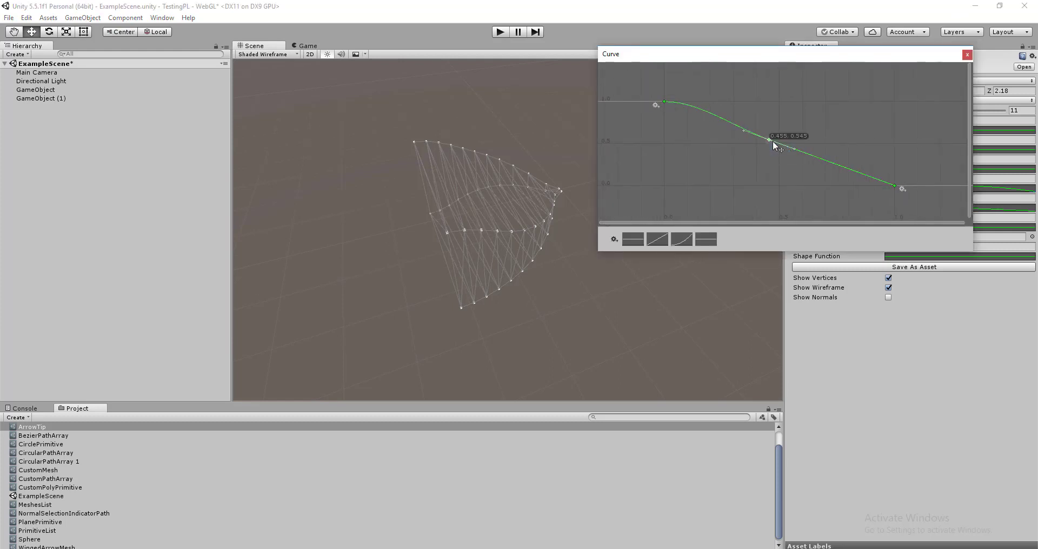
pyautogui.moveTo(774, 141); pyautogui.dragTo(743, 164)
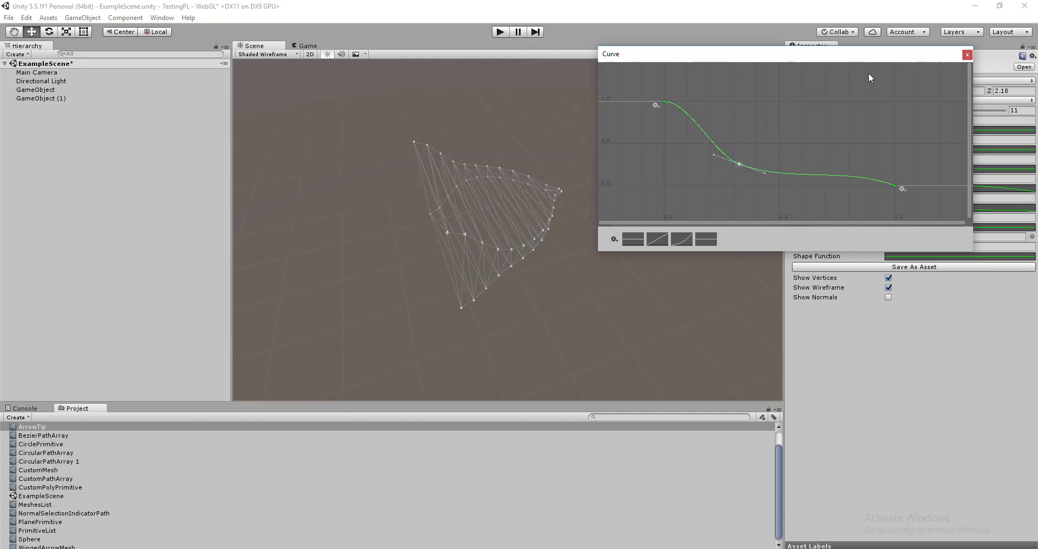
pyautogui.click(967, 55)
# Examine the reshaped arrow tip mesh from other angles and distances in the scene
pyautogui.moveTo(643, 202); pyautogui.dragTo(524, 206, button='right')
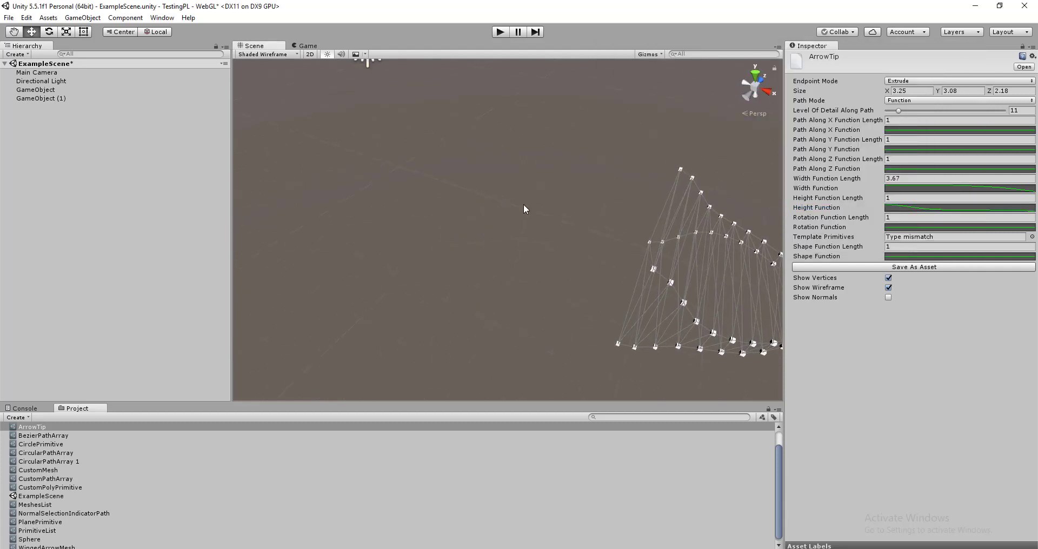
pyautogui.moveTo(523, 205); pyautogui.dragTo(446, 182, button='middle')
pyautogui.scroll(-7, 598, 164)
pyautogui.moveTo(598, 167); pyautogui.dragTo(641, 187, button='right')
pyautogui.moveTo(592, 194); pyautogui.dragTo(682, 201, button='middle')
pyautogui.scroll(7, 682, 201)
pyautogui.moveTo(451, 217); pyautogui.dragTo(457, 220, button='right')
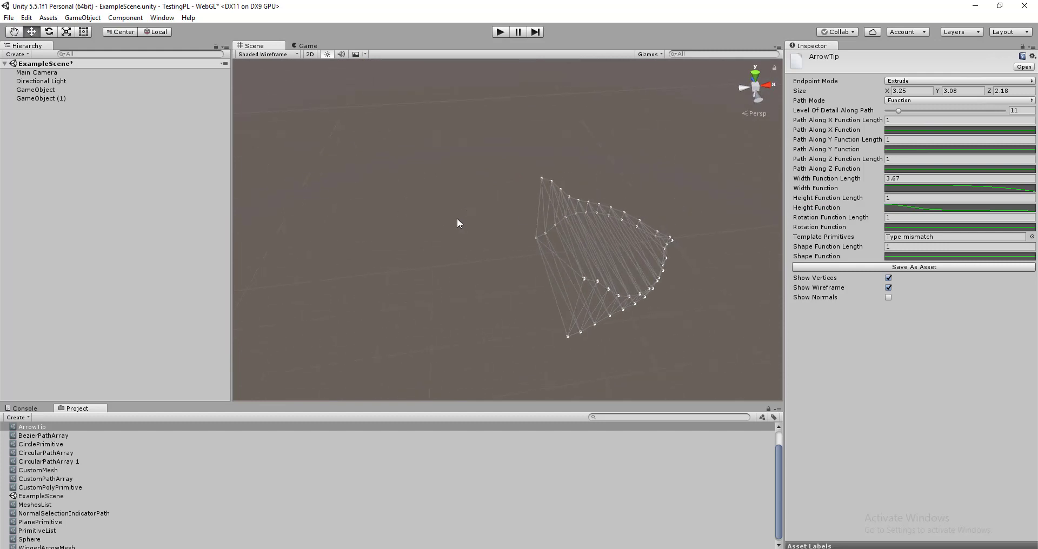
pyautogui.scroll(2, 457, 219)
pyautogui.moveTo(457, 220); pyautogui.dragTo(408, 206, button='middle')
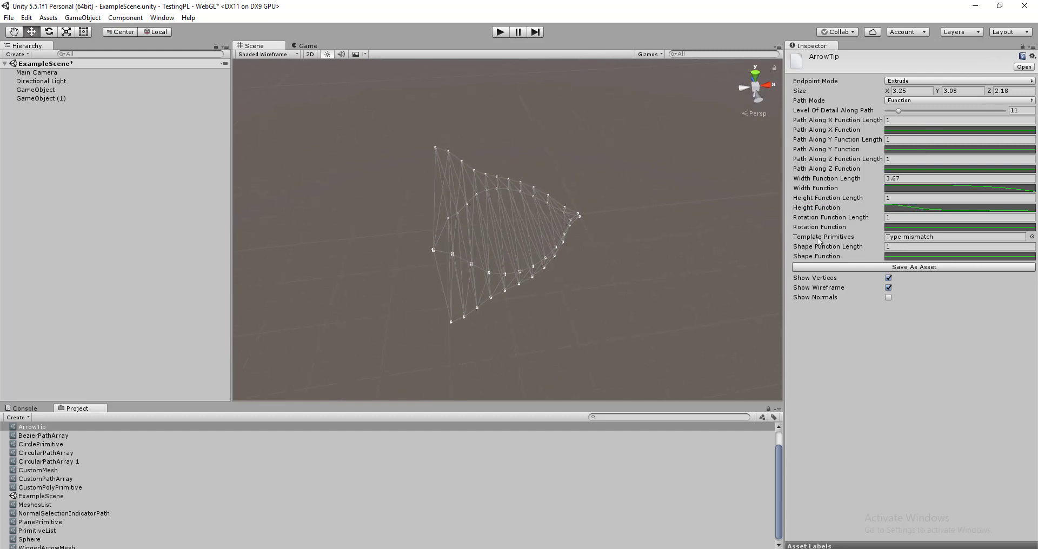
# Raise the end key of the Rotation Function curve, and lift its start key slightly to a value of about 0.03
pyautogui.click(916, 227)
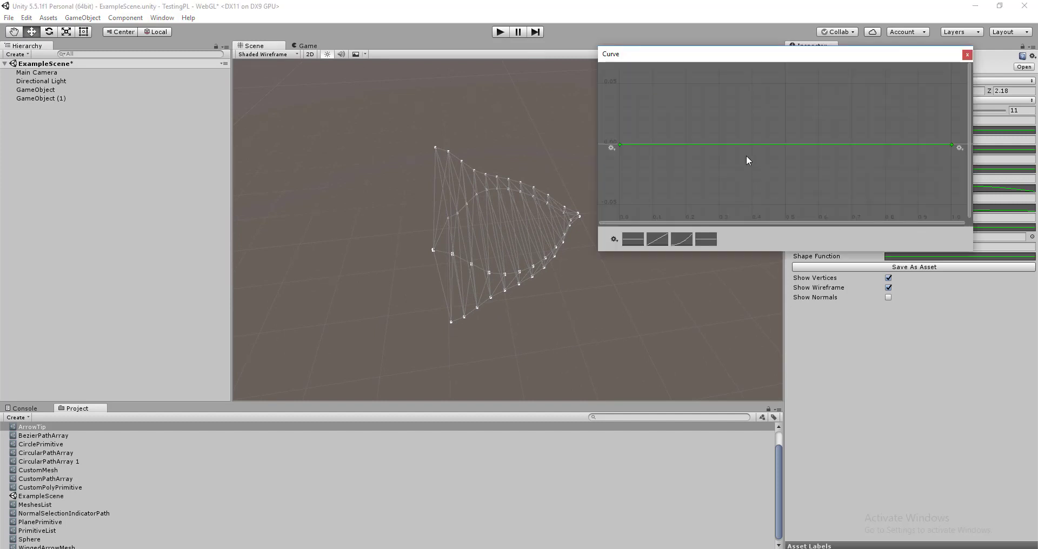
pyautogui.scroll(-3, 757, 157)
pyautogui.moveTo(901, 147); pyautogui.dragTo(896, 54)
pyautogui.scroll(-5, 892, 96)
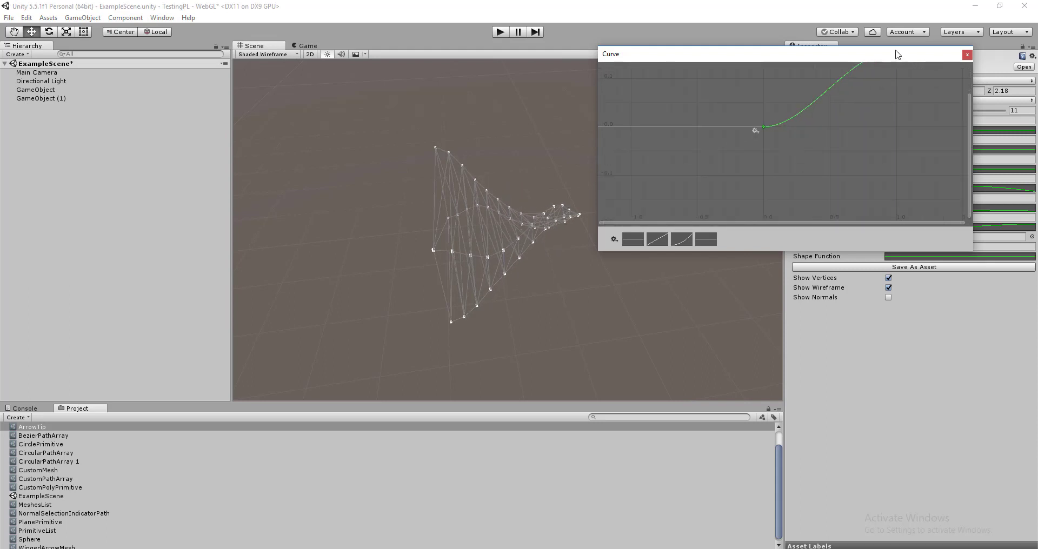
pyautogui.moveTo(764, 127)
pyautogui.mouseDown()
pyautogui.moveTo(772, 48)
pyautogui.moveTo(772, 113)
pyautogui.mouseUp()
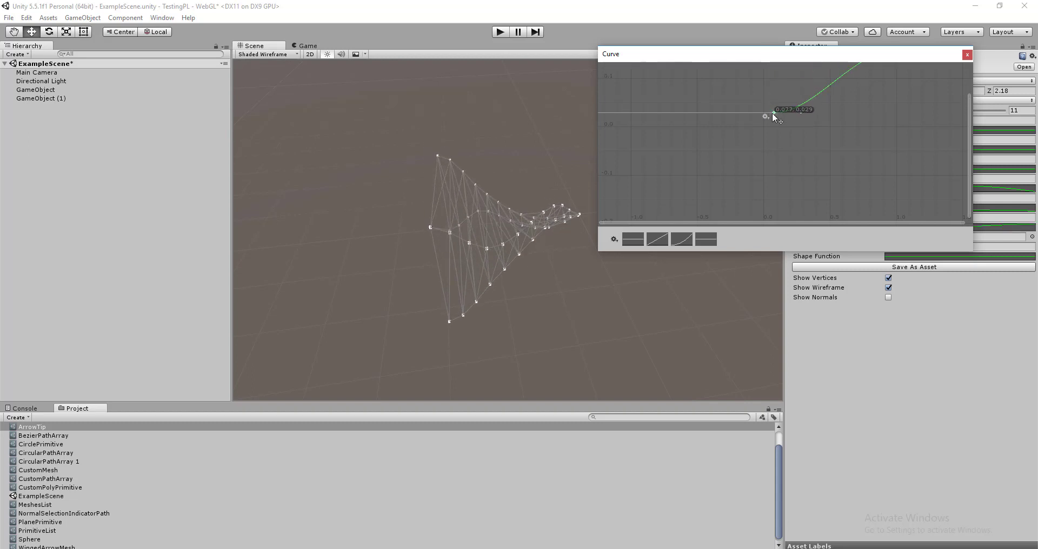
pyautogui.click(967, 54)
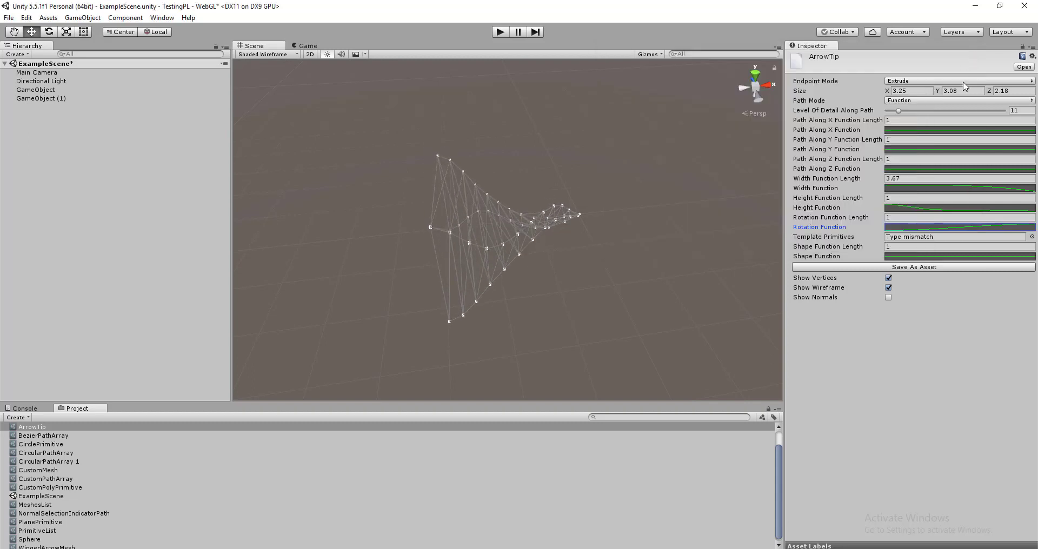
# Assign the first PrimitiveList asset as the ArrowTip's Template Primitives
pyautogui.click(1032, 237)
pyautogui.click(796, 215)
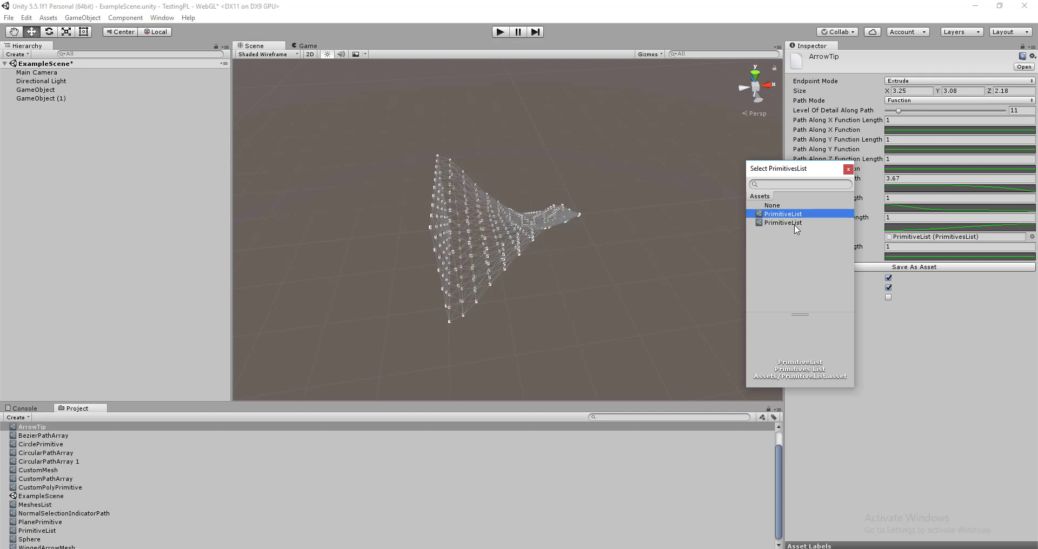
pyautogui.click(795, 223)
pyautogui.click(796, 214)
pyautogui.click(849, 169)
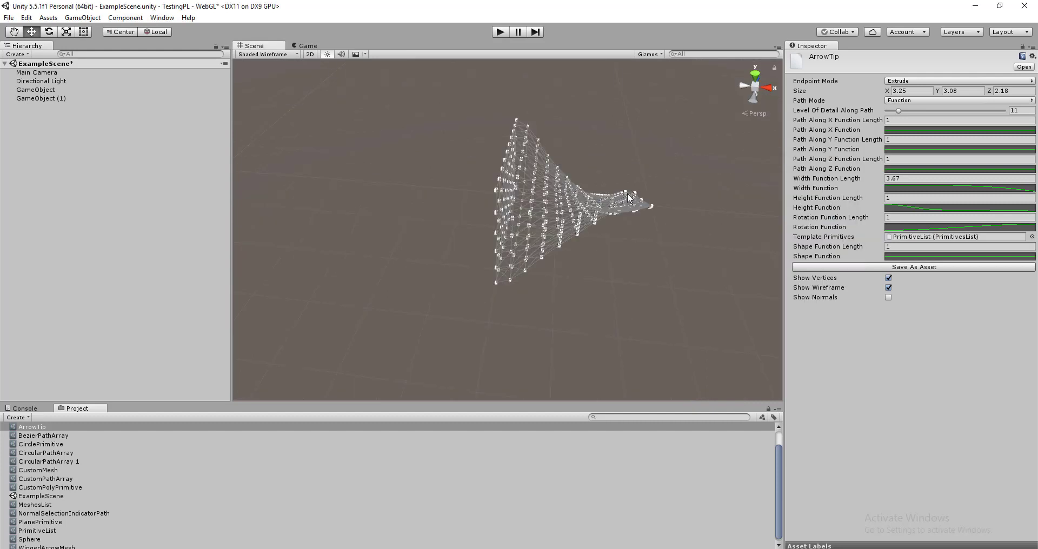
# Raise the whole flat Shape Function curve to a value of about 1.1
pyautogui.click(909, 256)
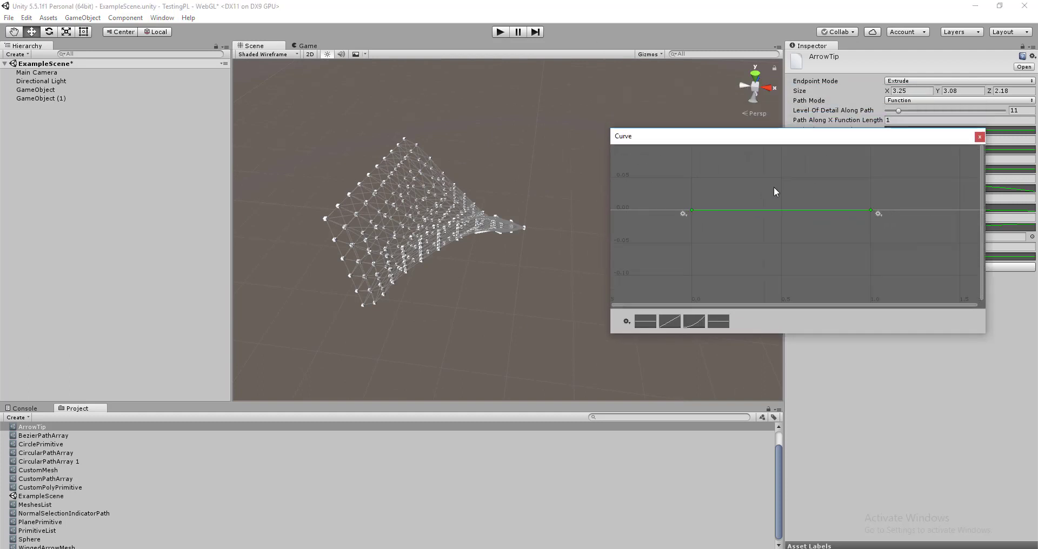
pyautogui.scroll(-5, 768, 235)
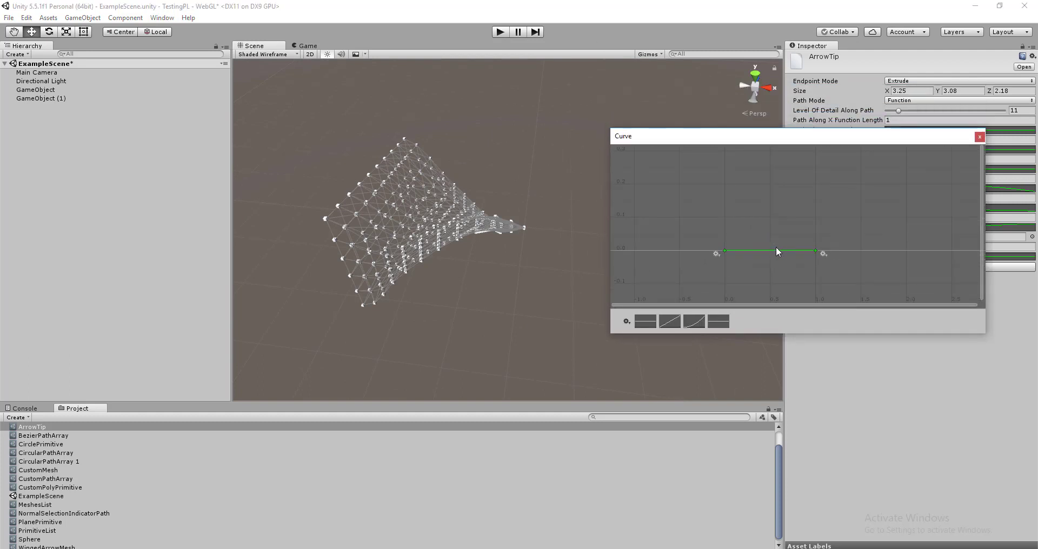
pyautogui.moveTo(758, 237); pyautogui.dragTo(755, 164)
pyautogui.scroll(-3, 754, 177)
pyautogui.moveTo(757, 188); pyautogui.dragTo(769, 252, button='middle')
pyautogui.scroll(-2, 771, 243)
pyautogui.scroll(-4, 775, 237)
pyautogui.moveTo(776, 236); pyautogui.dragTo(783, 170)
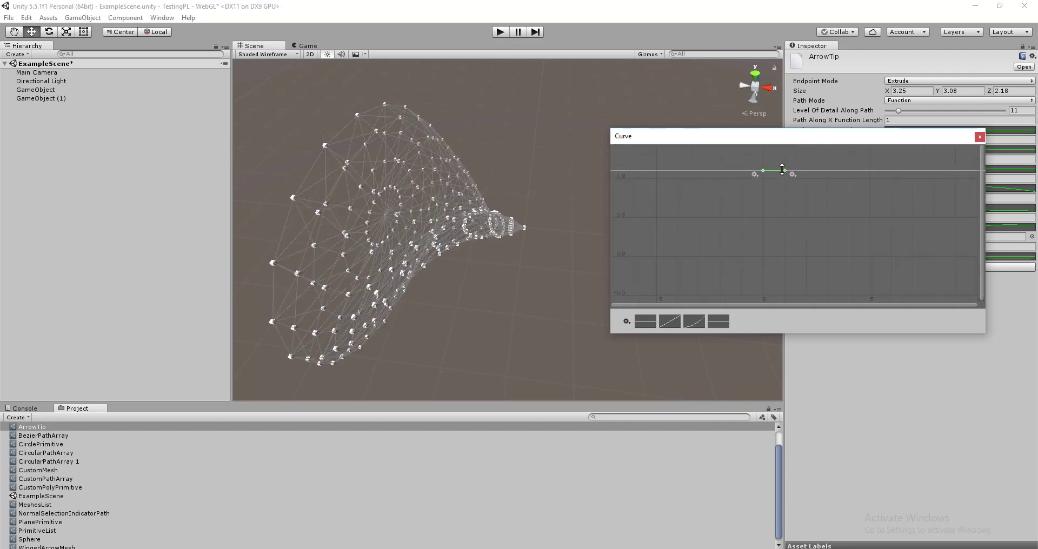
pyautogui.click(980, 137)
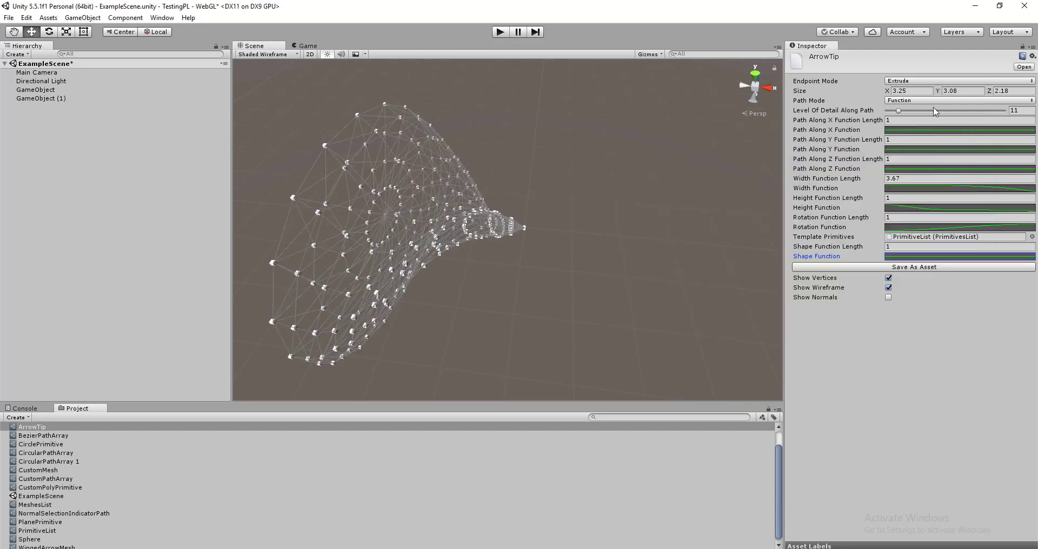
# Set both the X and Z size of the ArrowTip to 1
pyautogui.click(916, 92)
pyautogui.write('1')
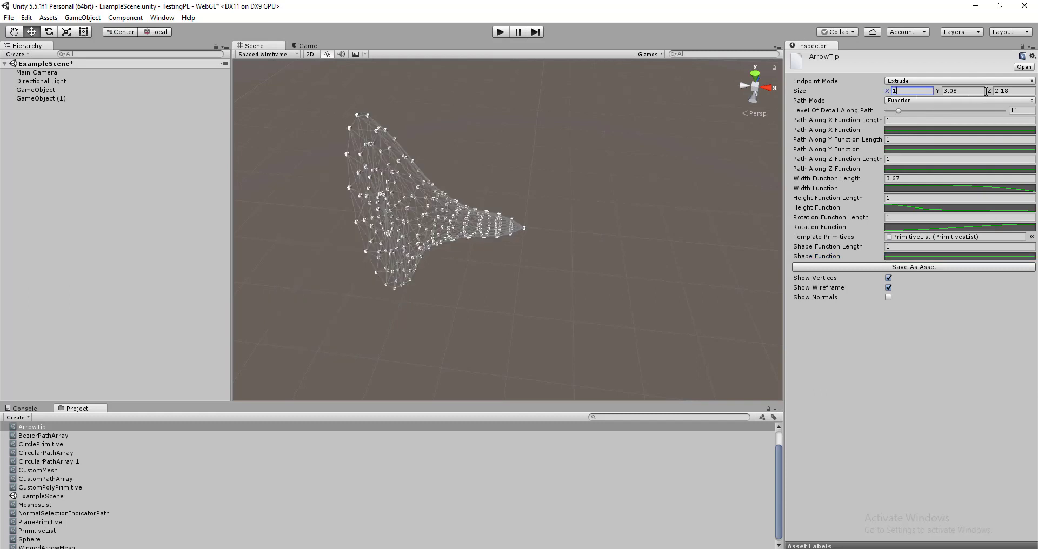
pyautogui.click(1013, 91)
pyautogui.write('1')
pyautogui.press('Return')
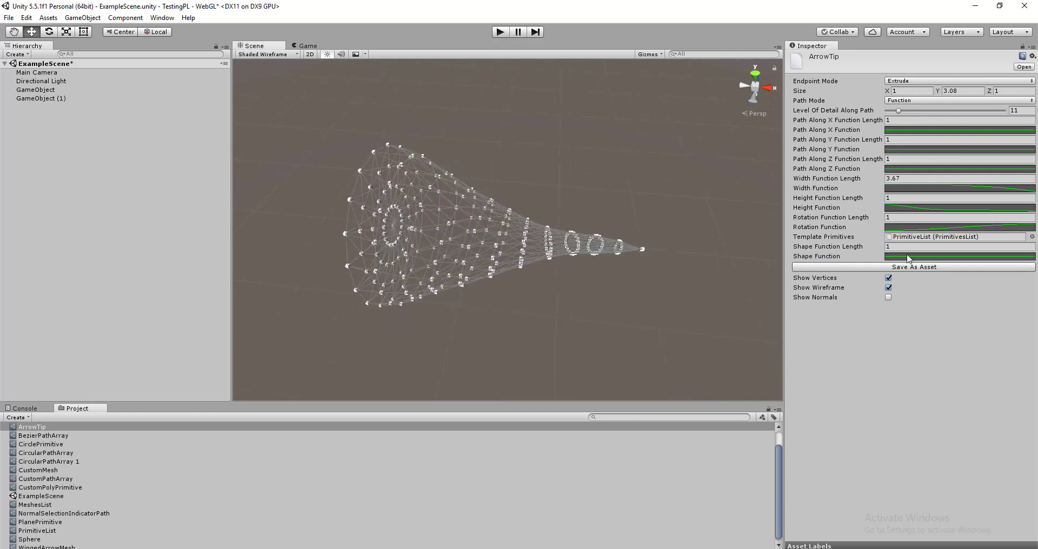
pyautogui.click(909, 257)
pyautogui.scroll(-3, 768, 249)
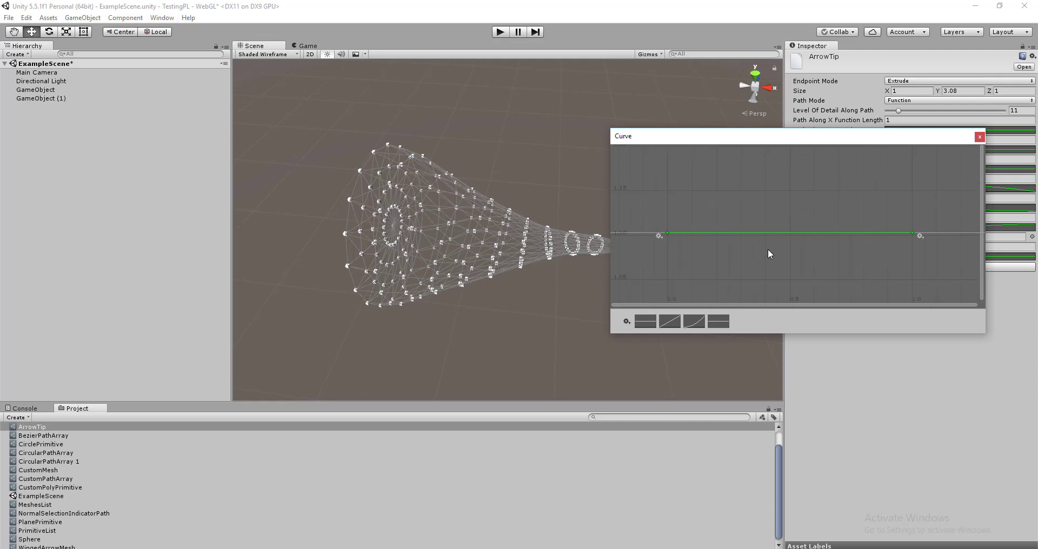
pyautogui.scroll(-3, 768, 250)
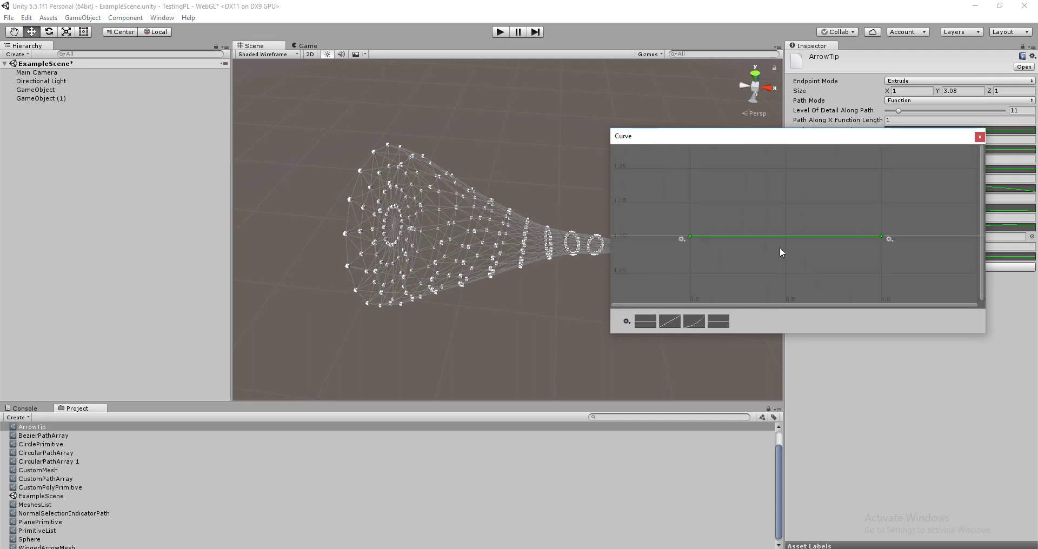
pyautogui.moveTo(780, 248); pyautogui.dragTo(770, 190, button='middle')
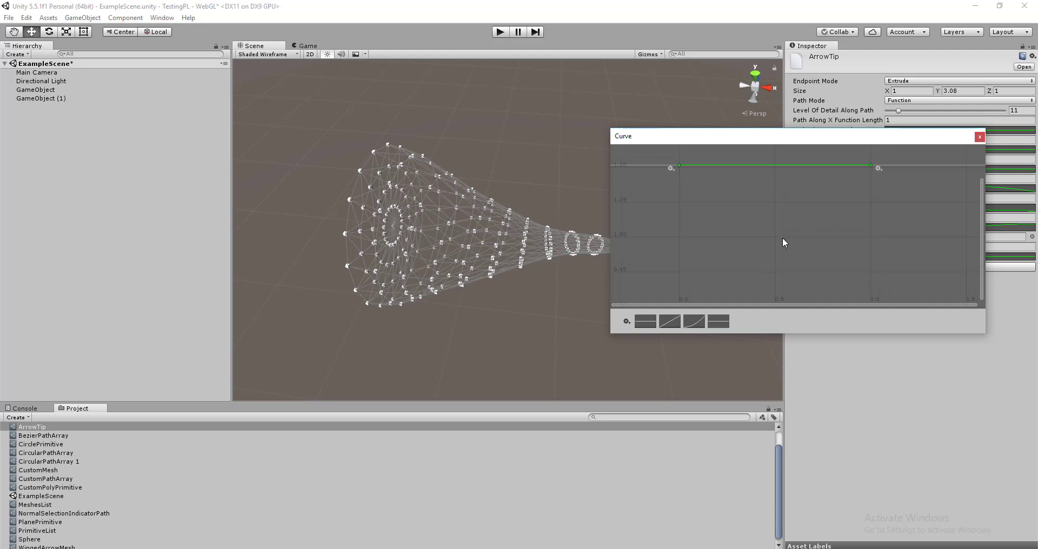
pyautogui.click(980, 137)
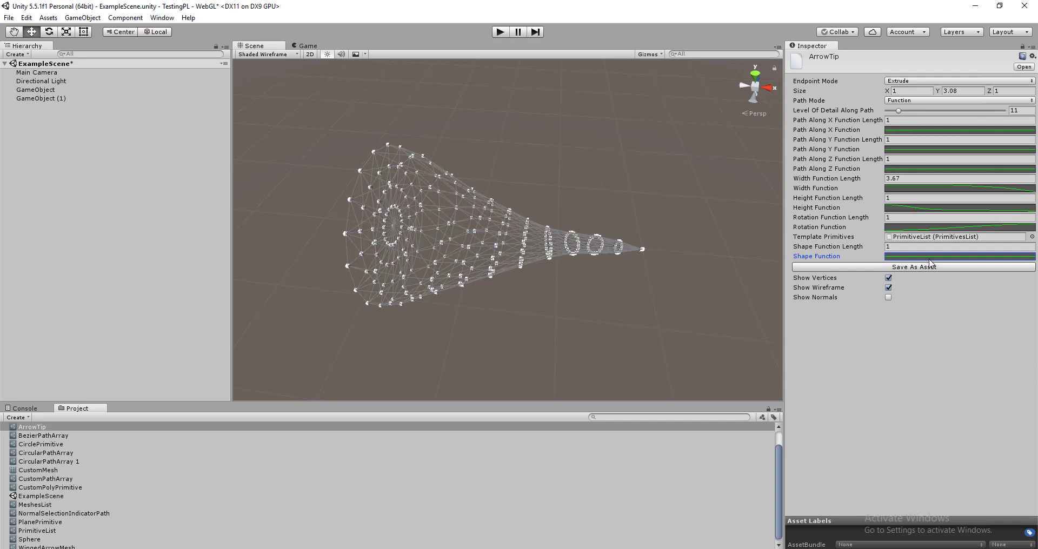
# Try lowering the Shape Function curve's end key and moving its middle key down to about position 0.3
pyautogui.click(929, 260)
pyautogui.scroll(-5, 800, 217)
pyautogui.moveTo(828, 201); pyautogui.dragTo(825, 186, button='middle')
pyautogui.scroll(-2, 835, 235)
pyautogui.moveTo(853, 219); pyautogui.dragTo(847, 197, button='middle')
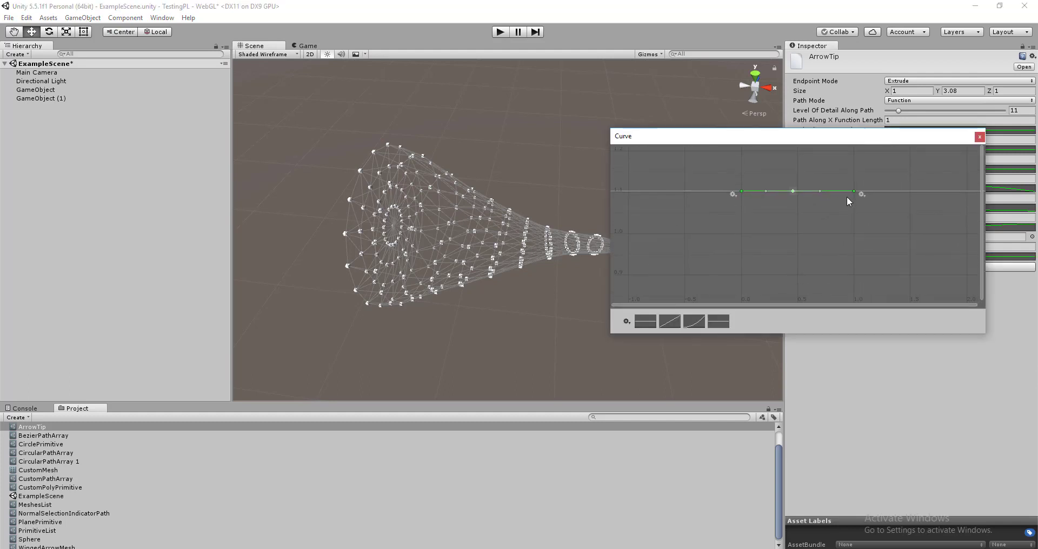
pyautogui.moveTo(856, 192); pyautogui.dragTo(867, 276)
pyautogui.moveTo(793, 191); pyautogui.dragTo(773, 249)
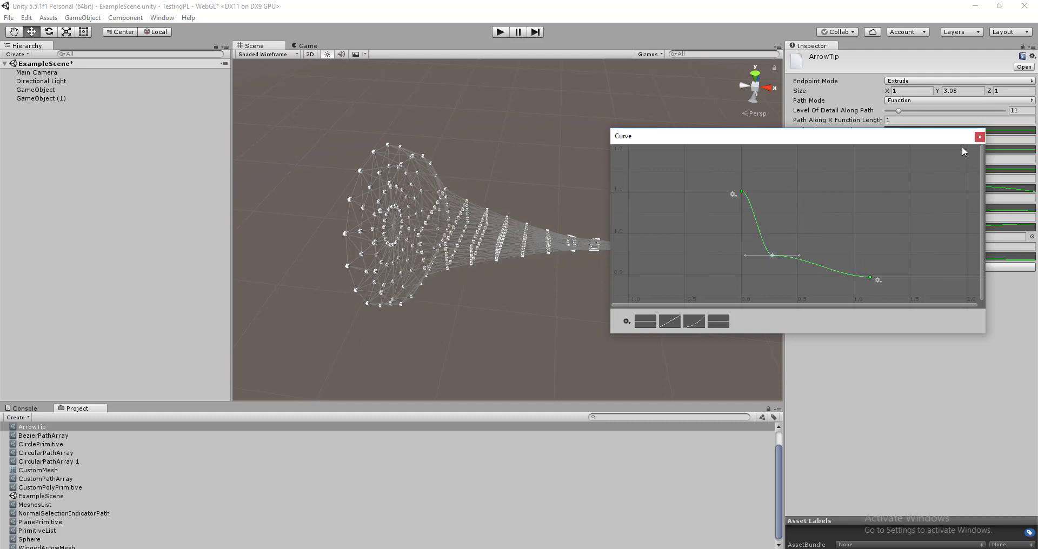
pyautogui.click(980, 136)
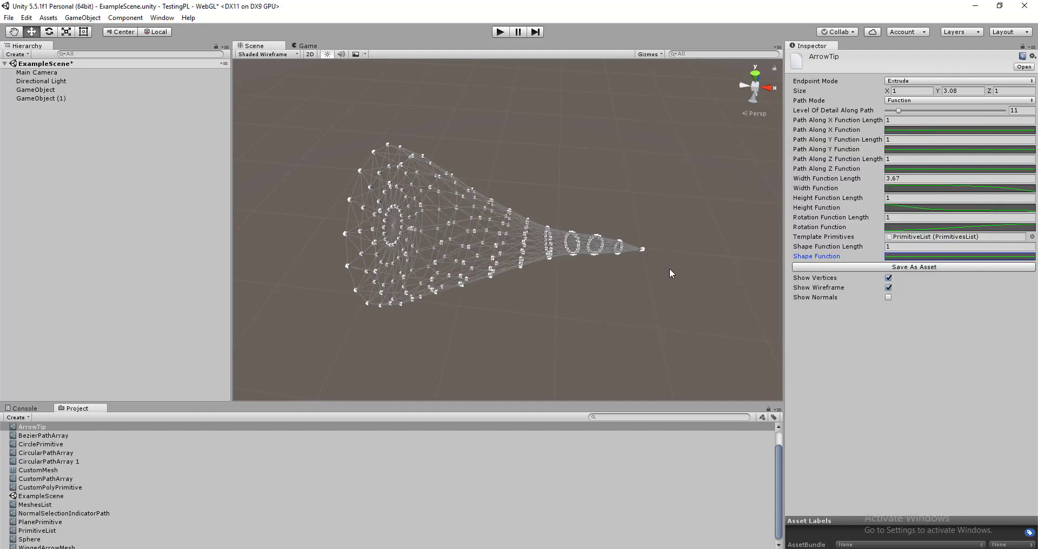
# Save the arrow tip mesh as customMesh.asset in the Assets folder, replacing the existing file
pyautogui.click(893, 267)
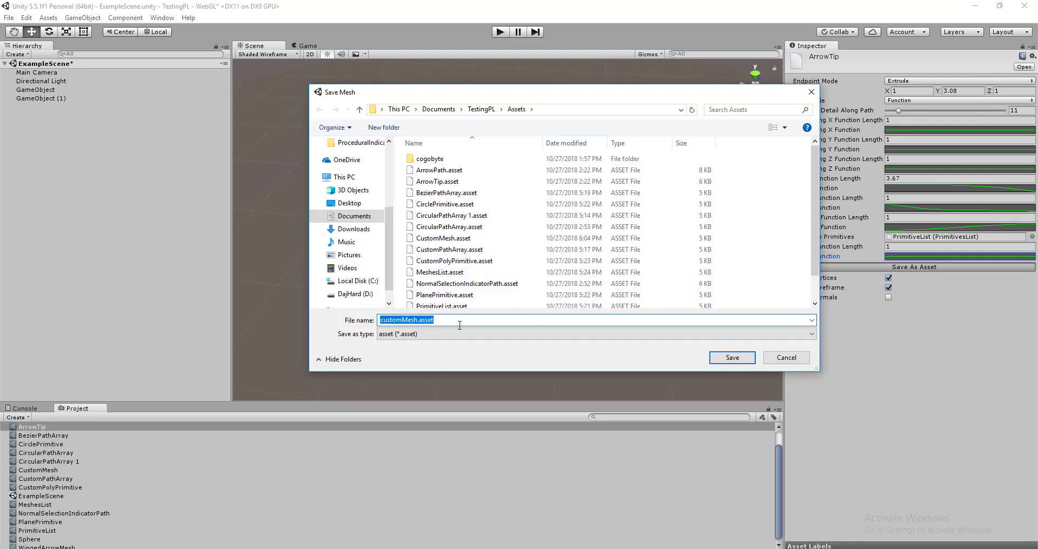
pyautogui.moveTo(417, 319); pyautogui.dragTo(383, 323)
pyautogui.click(732, 357)
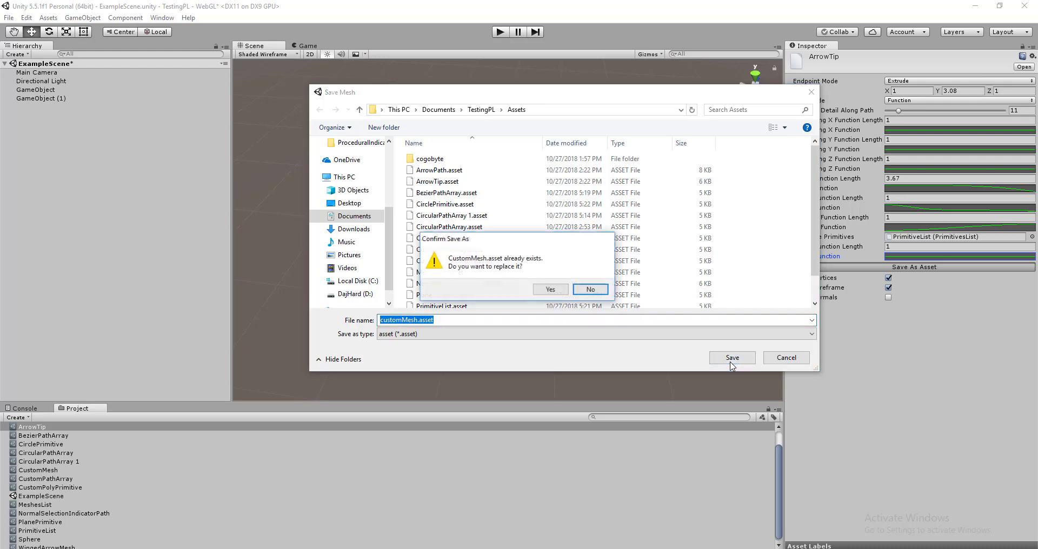
pyautogui.click(549, 290)
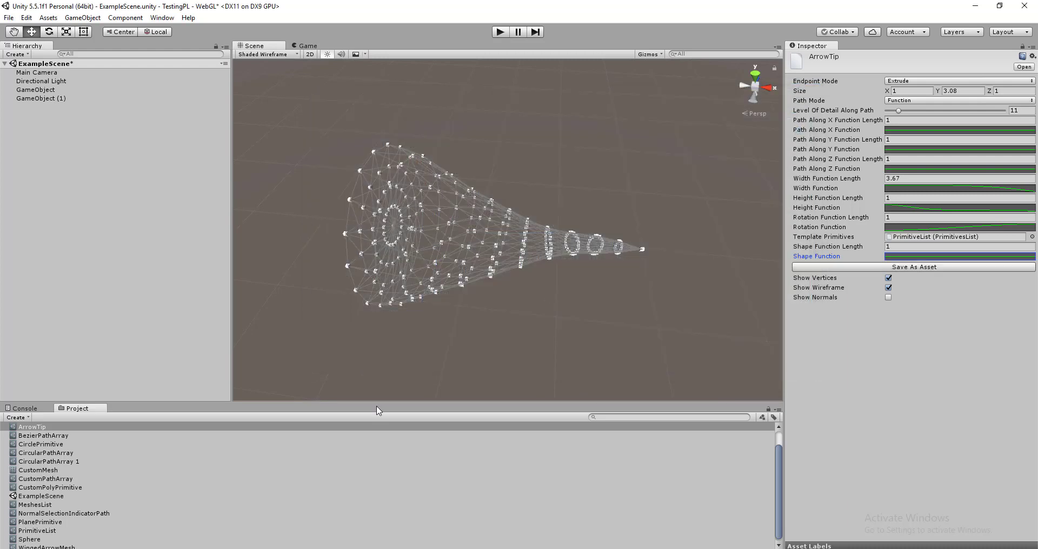
# Select the saved CustomMesh asset, enlarge its preview and examine the mesh from other angles
pyautogui.click(85, 470)
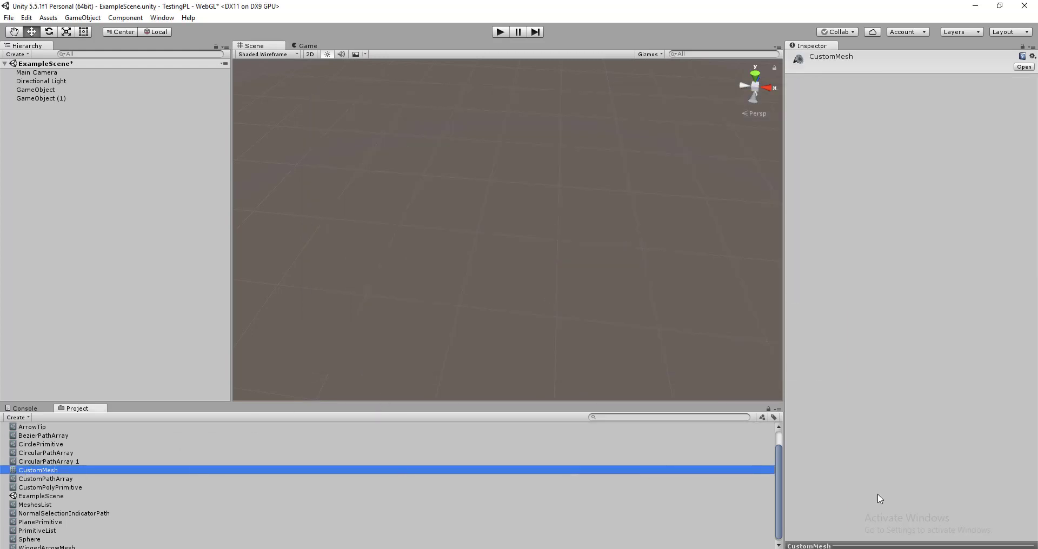
pyautogui.moveTo(897, 546); pyautogui.dragTo(904, 268)
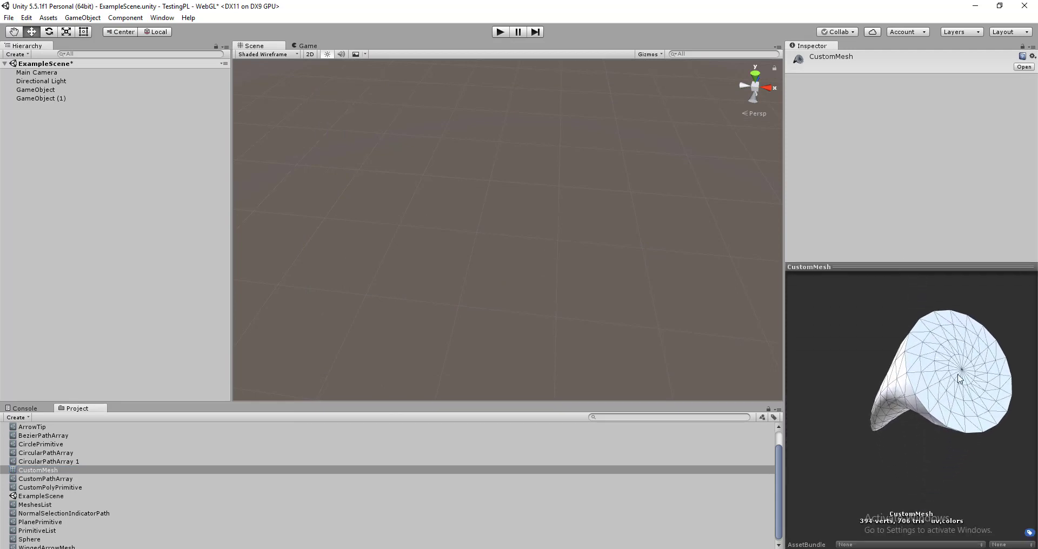
pyautogui.moveTo(958, 374); pyautogui.dragTo(599, 477)
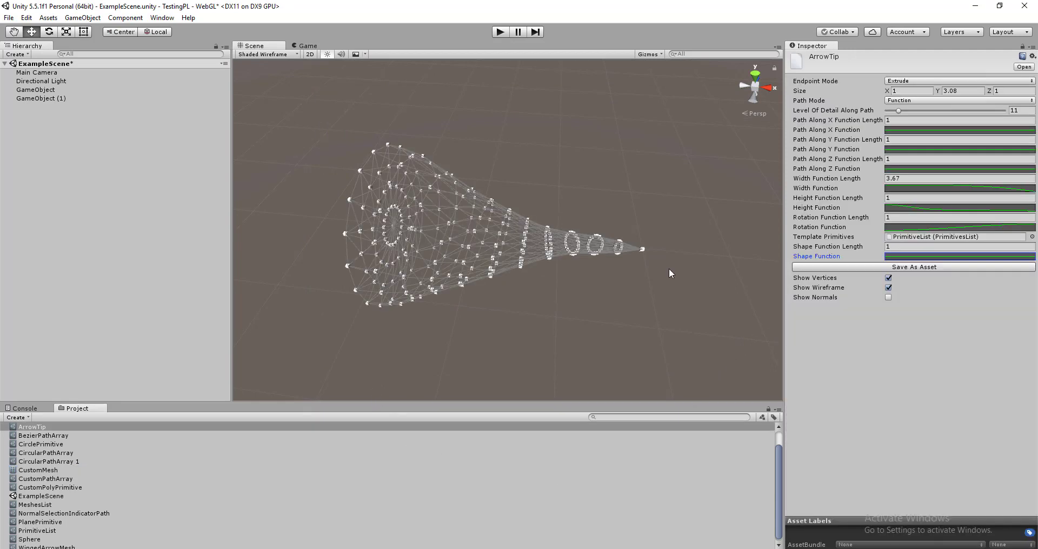